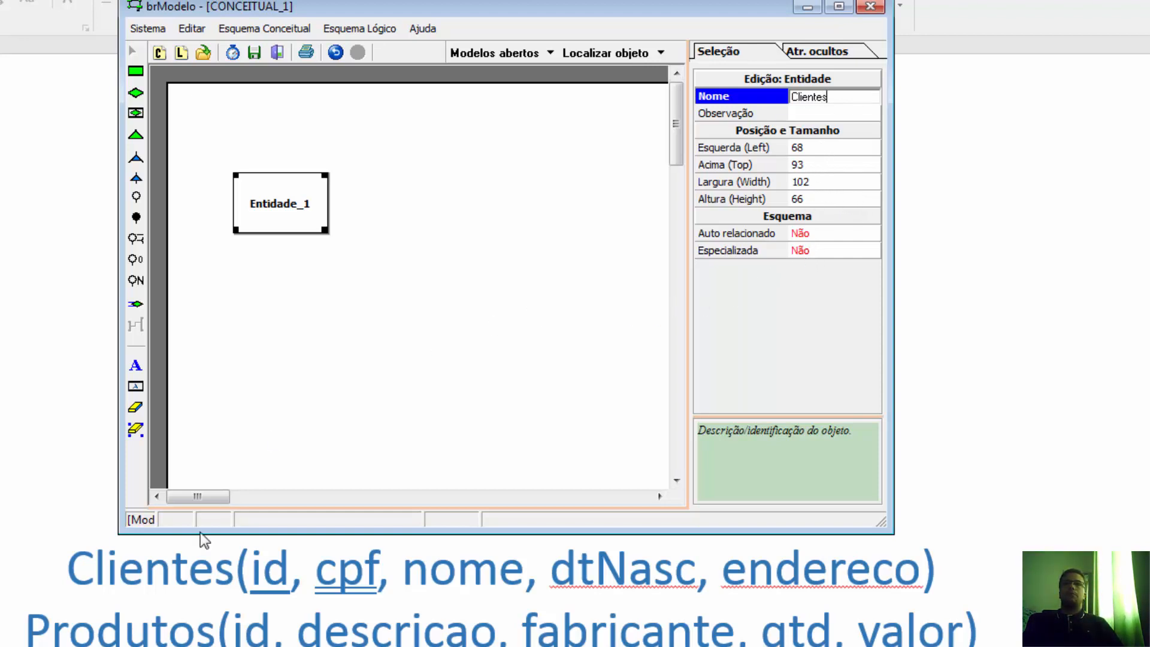
Step: Add a second entity and place it below and to the right of Clientes, at about left 281, top 267
click(135, 71)
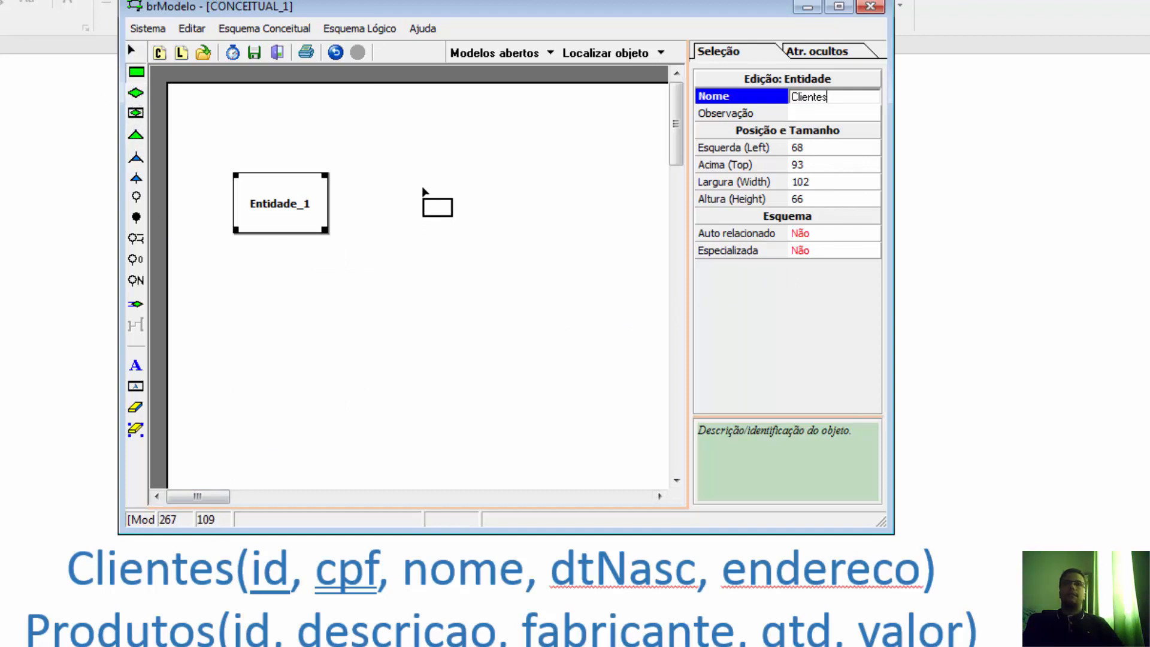
click(424, 188)
drag(472, 204, 488, 359)
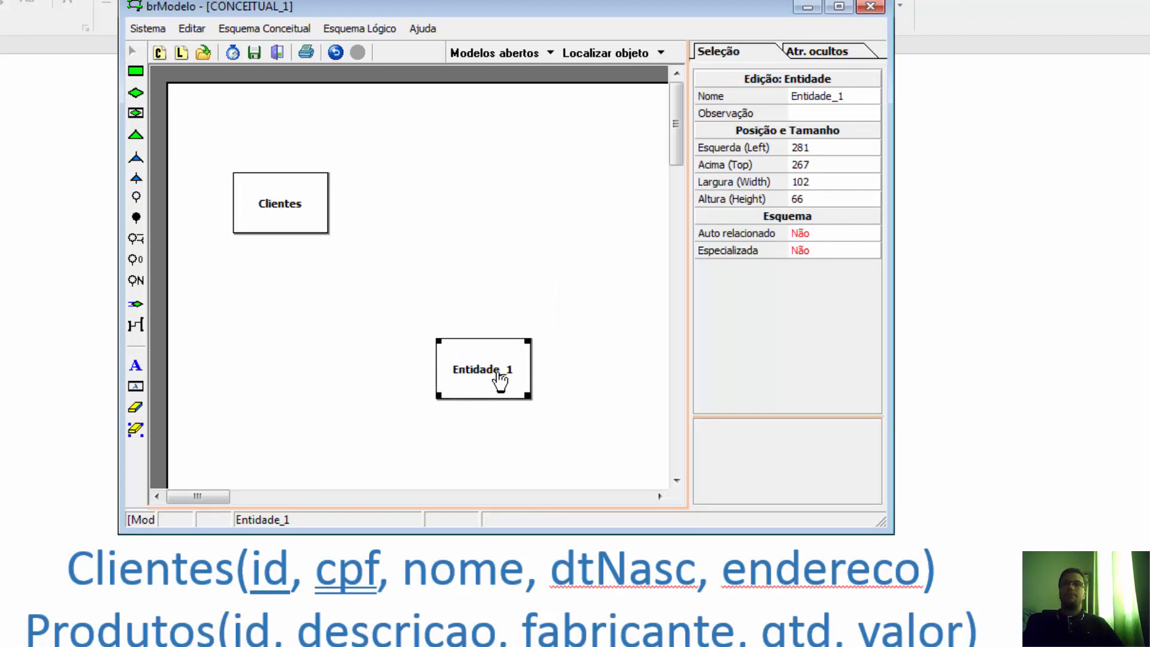
Step: Rename the newly placed entity as Produtos
click(858, 95)
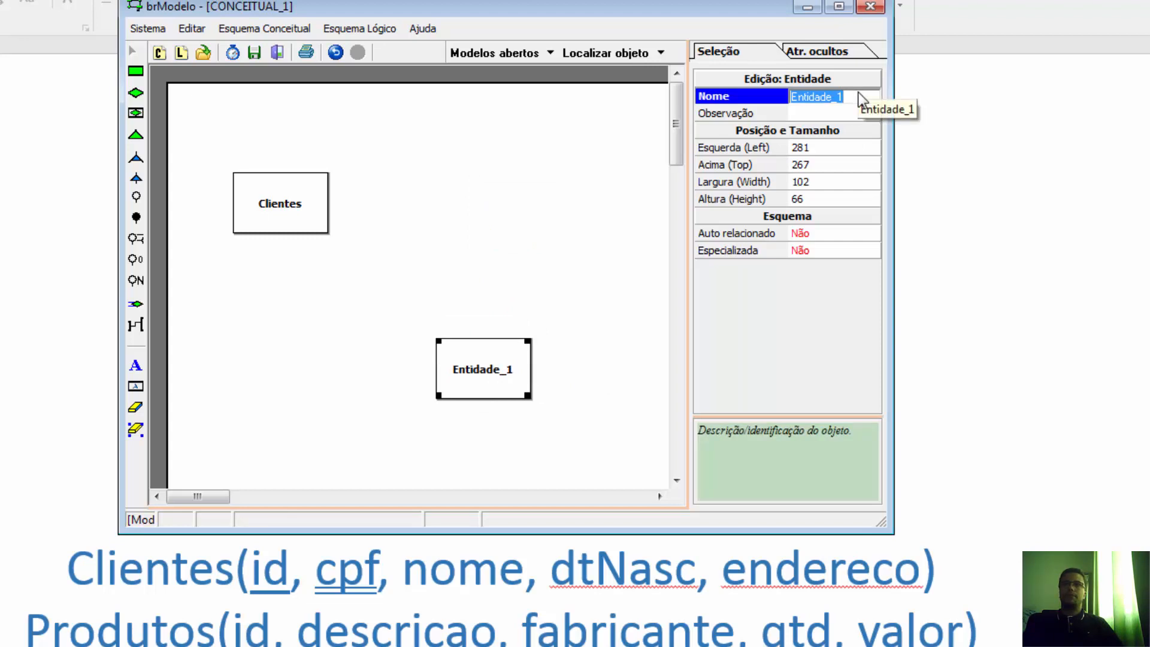
text(P)
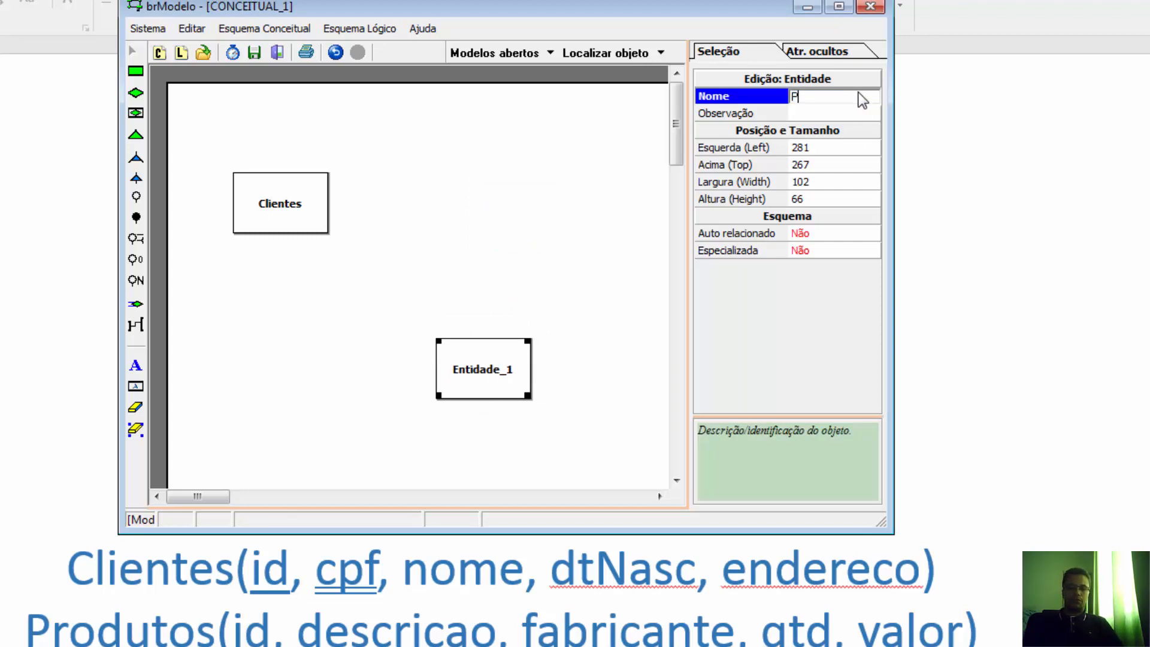
text(rodutos)
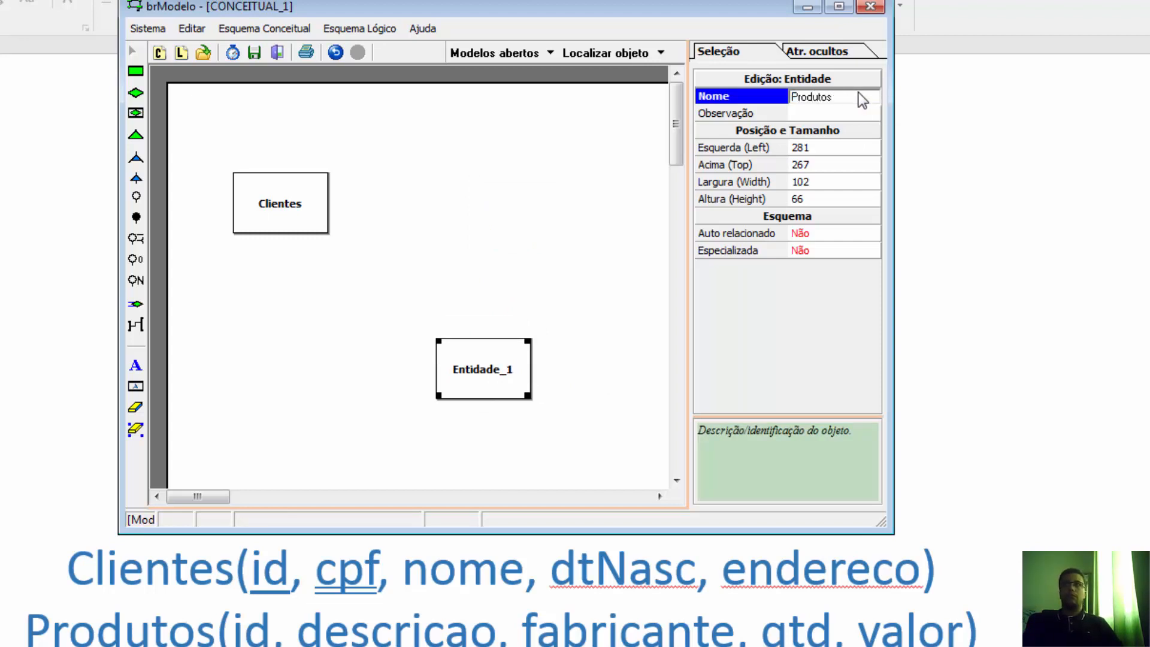
key(Return)
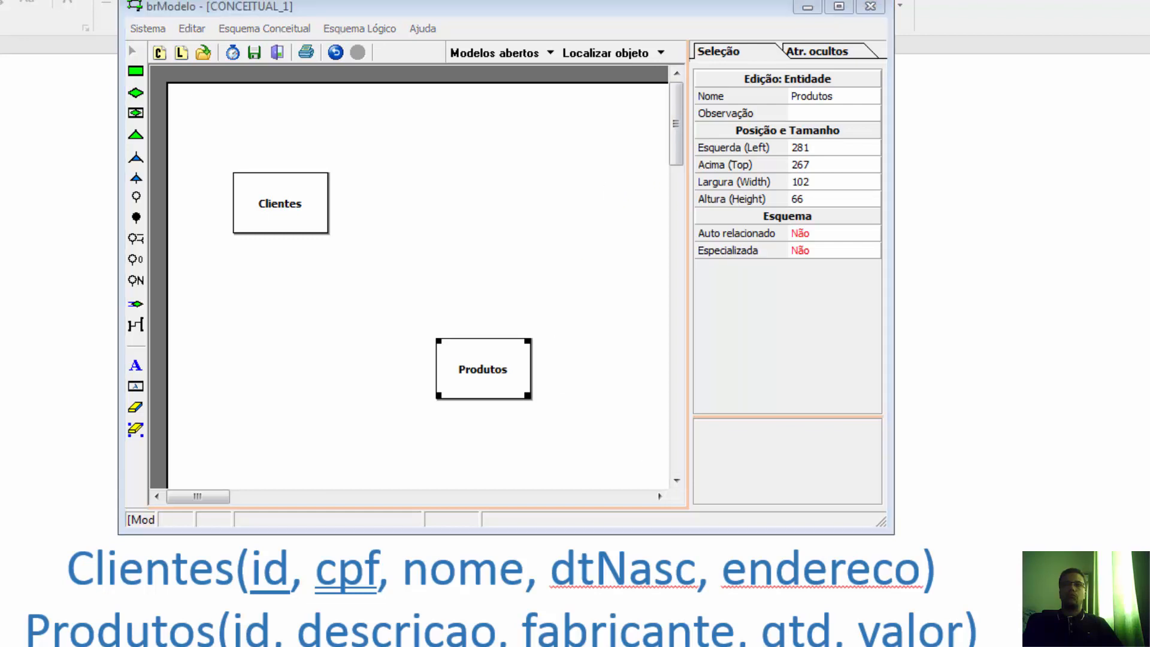
click(807, 425)
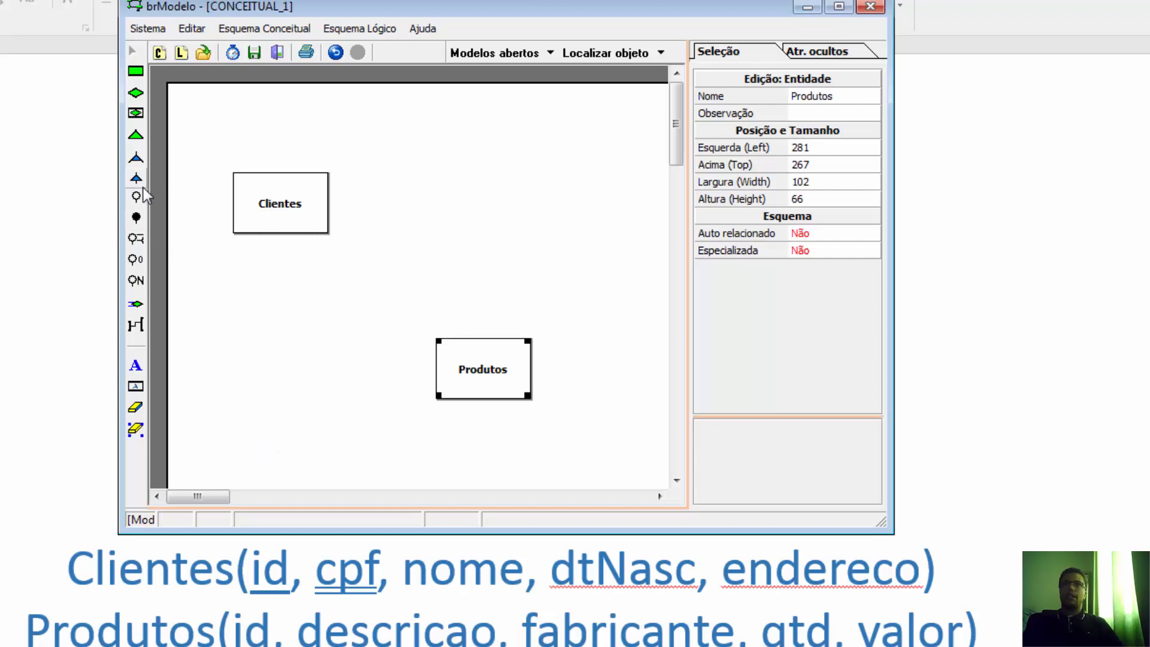
Step: Add an identifier attribute to the Clientes entity and name it id
click(136, 218)
click(323, 193)
click(422, 209)
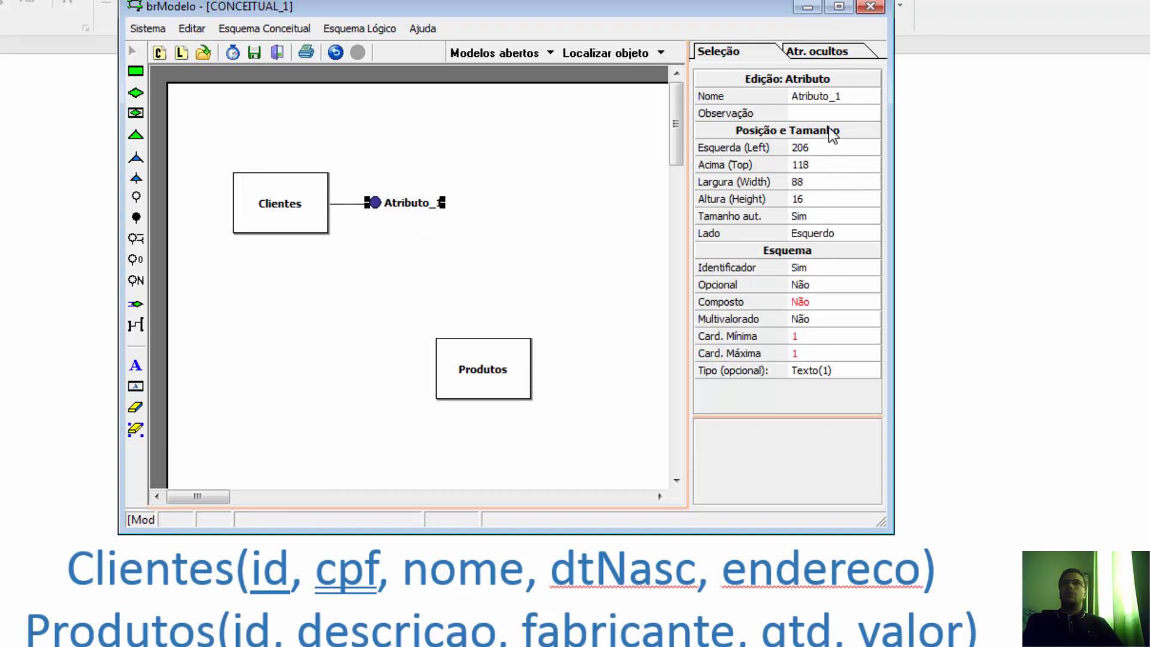
click(853, 96)
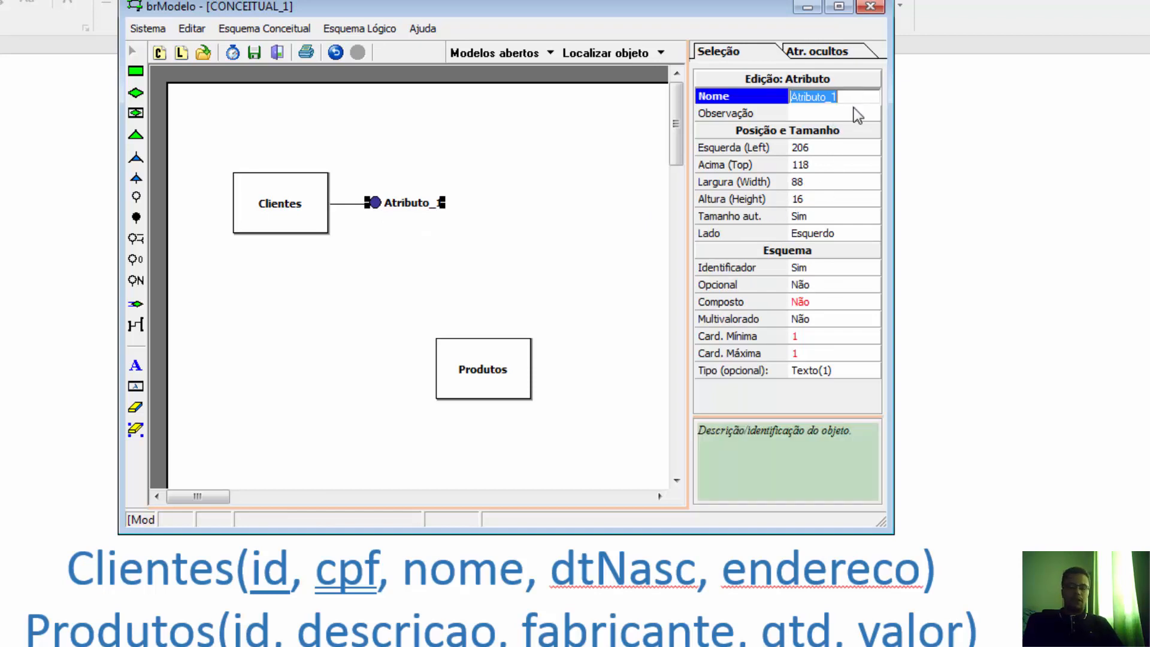
text(id)
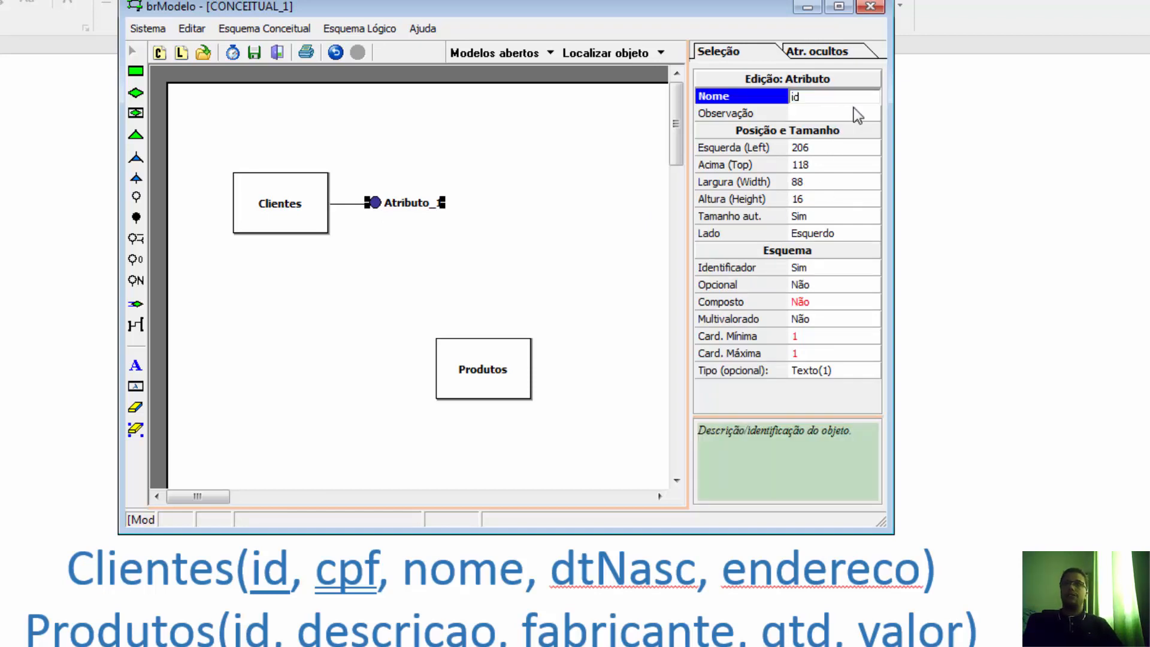
key(Return)
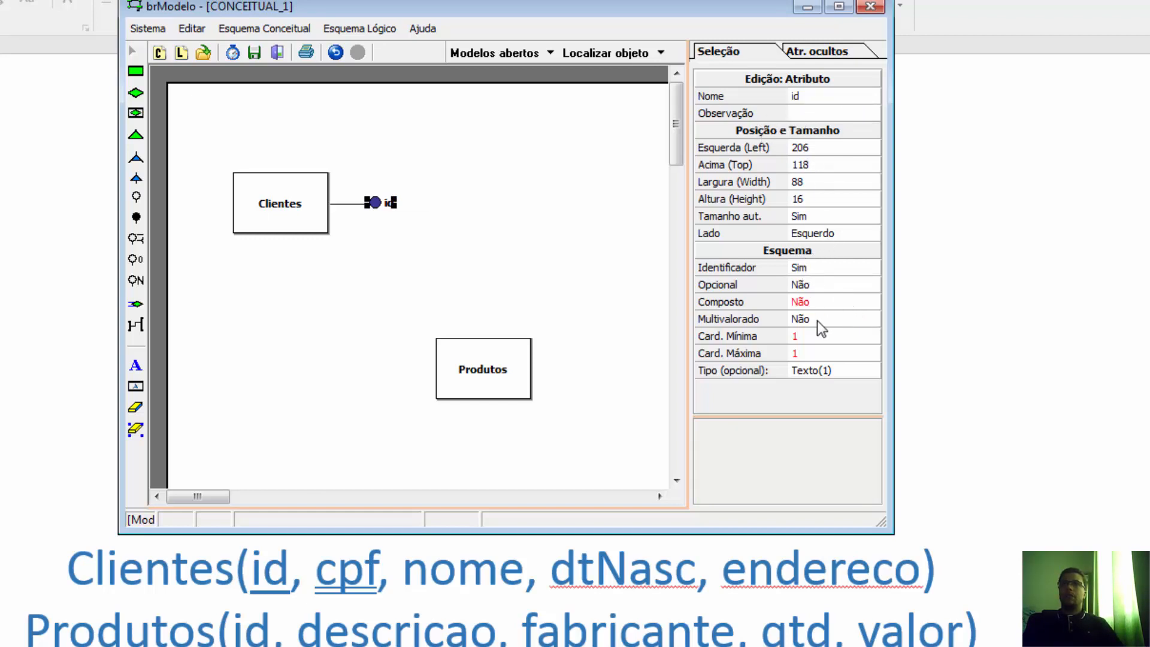
Step: Set the data type of the id attribute to int(3)
click(847, 370)
key(BackSpace)
text(int()
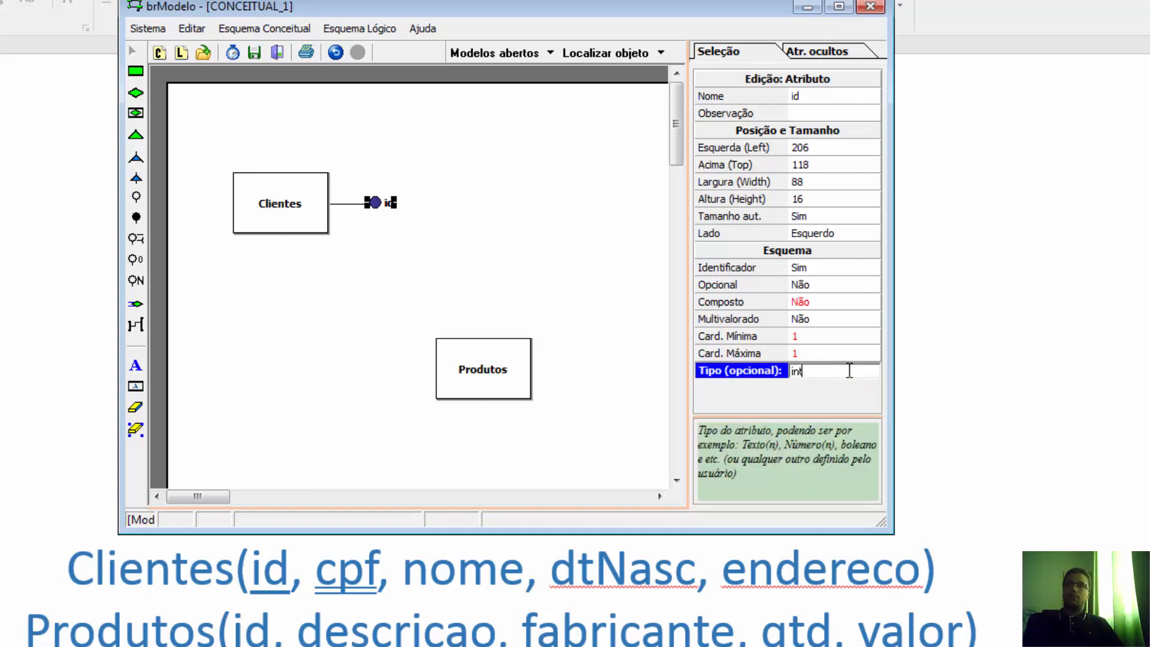
text())
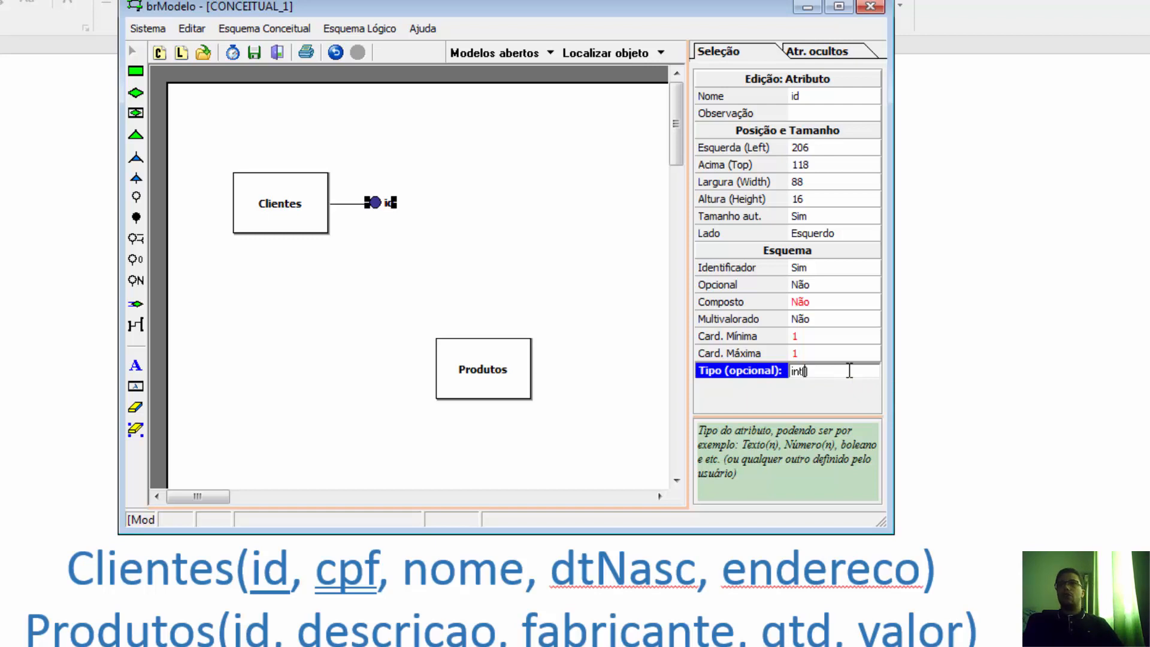
key(Left)
text(3)
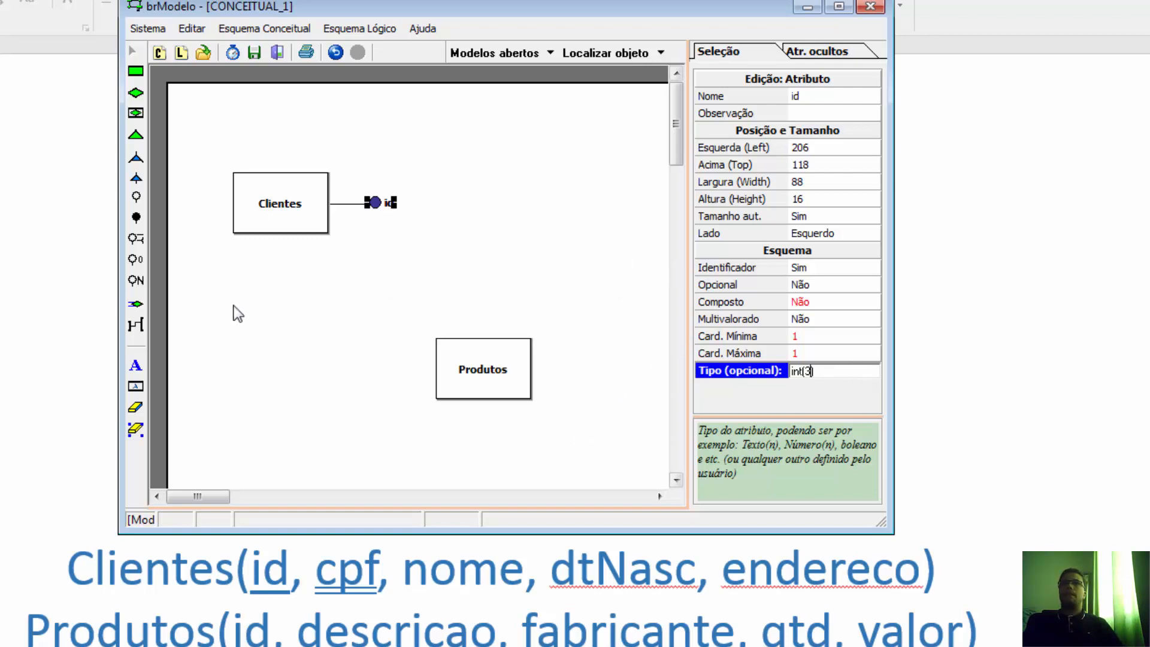
Step: Add a second identifier attribute to the Clientes entity and name it cpf
click(136, 218)
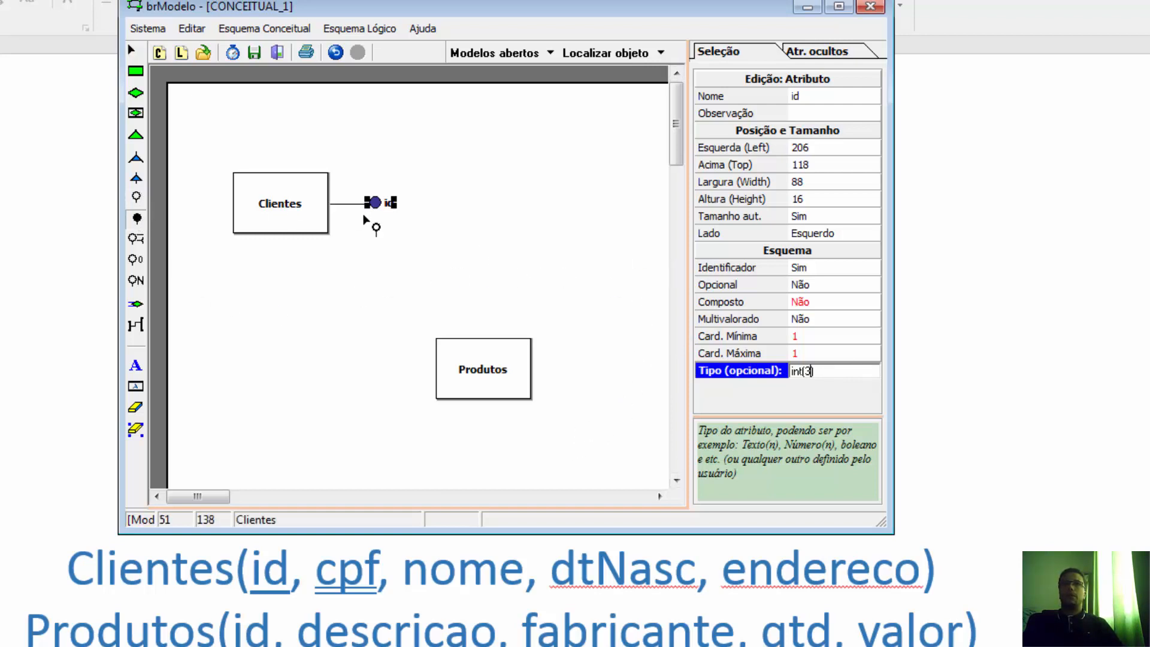
click(329, 224)
click(423, 214)
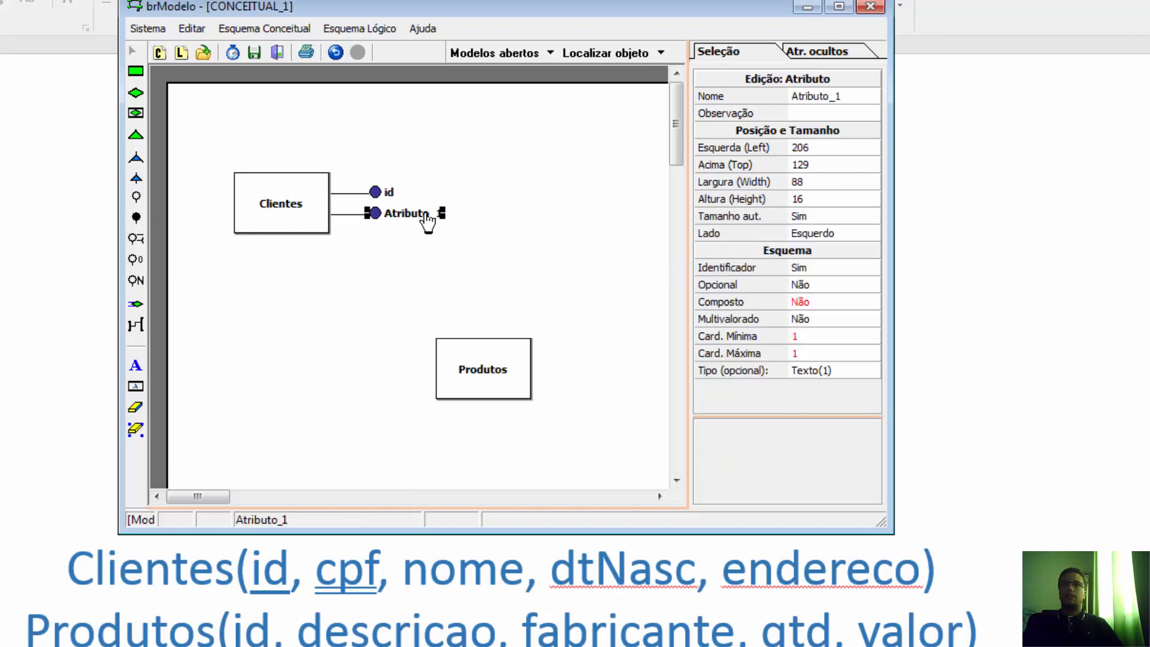
click(849, 96)
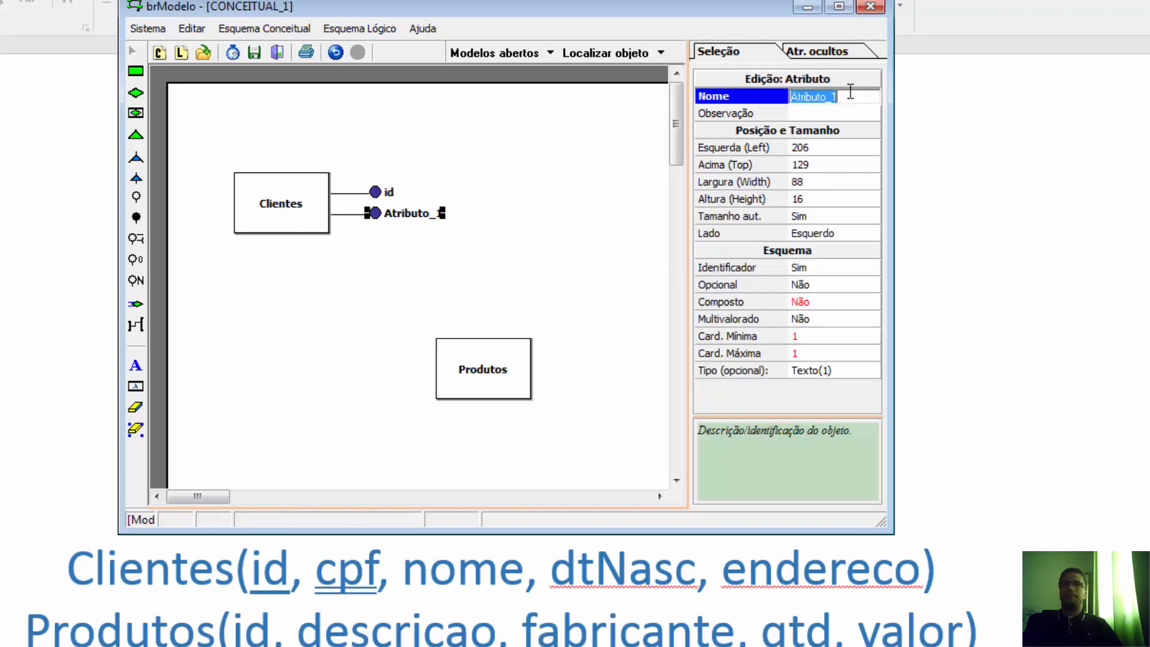
text(cpf)
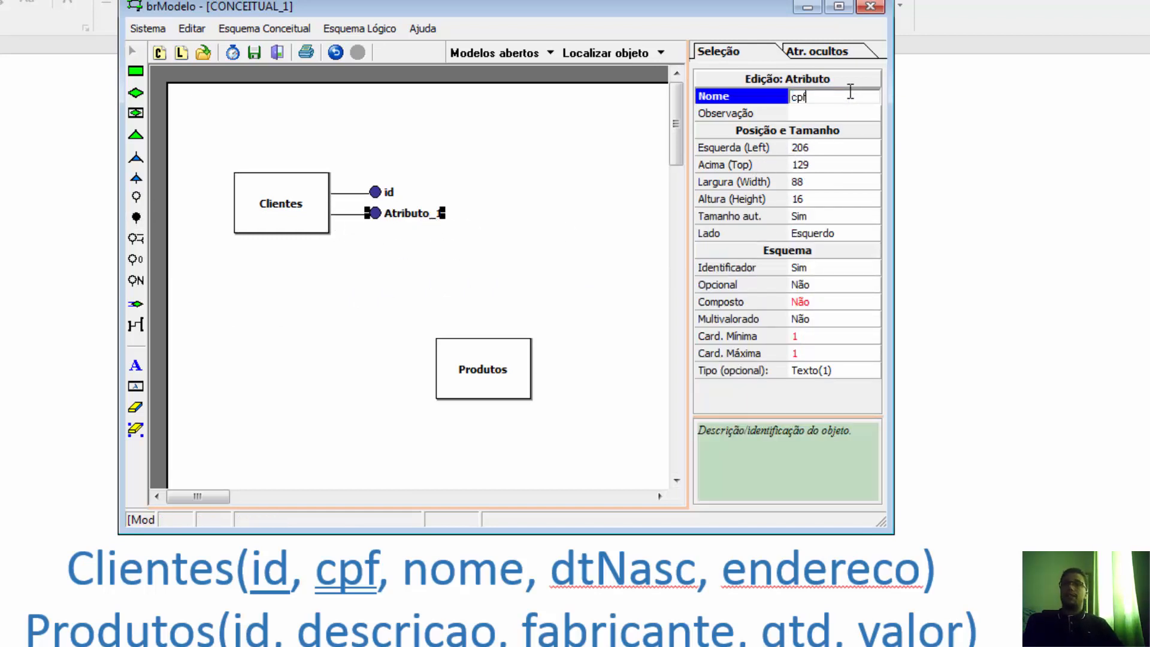
key(Return)
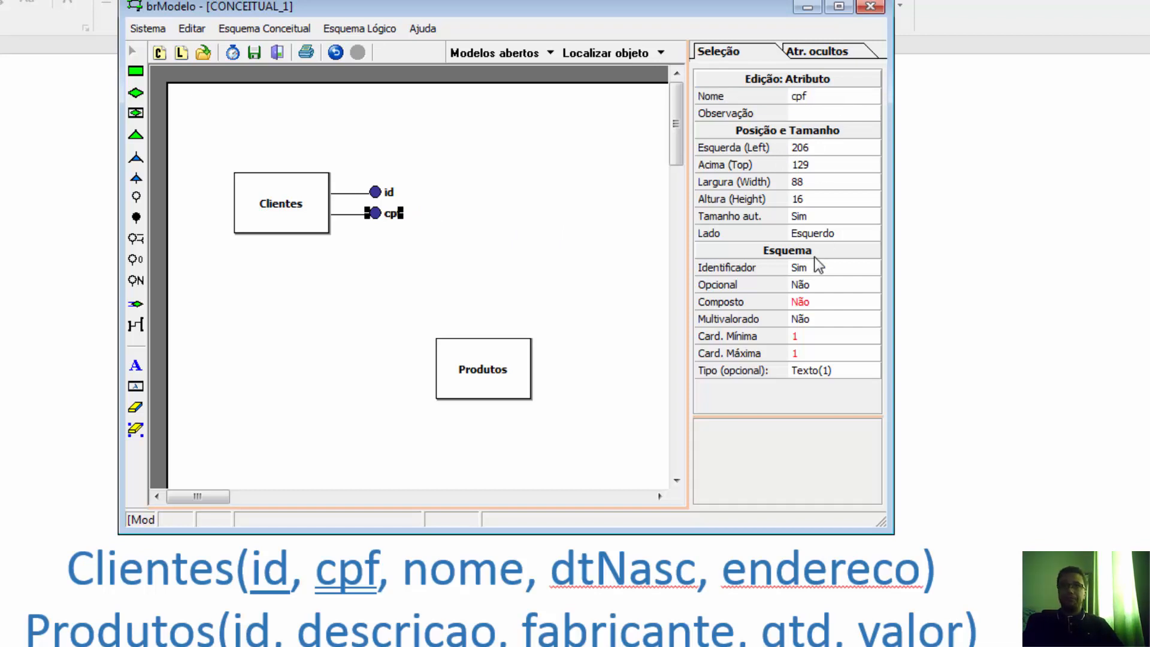
Step: Set the data type of the cpf attribute to varchar(11) and check its identifier setting
click(844, 372)
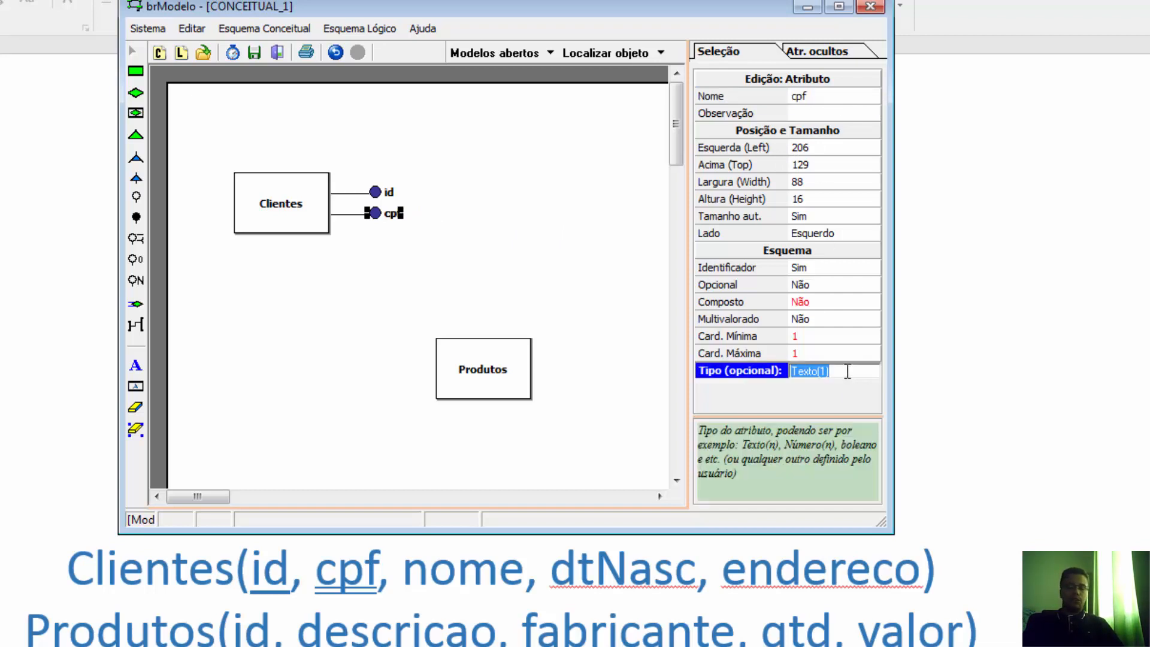
text(varchar)
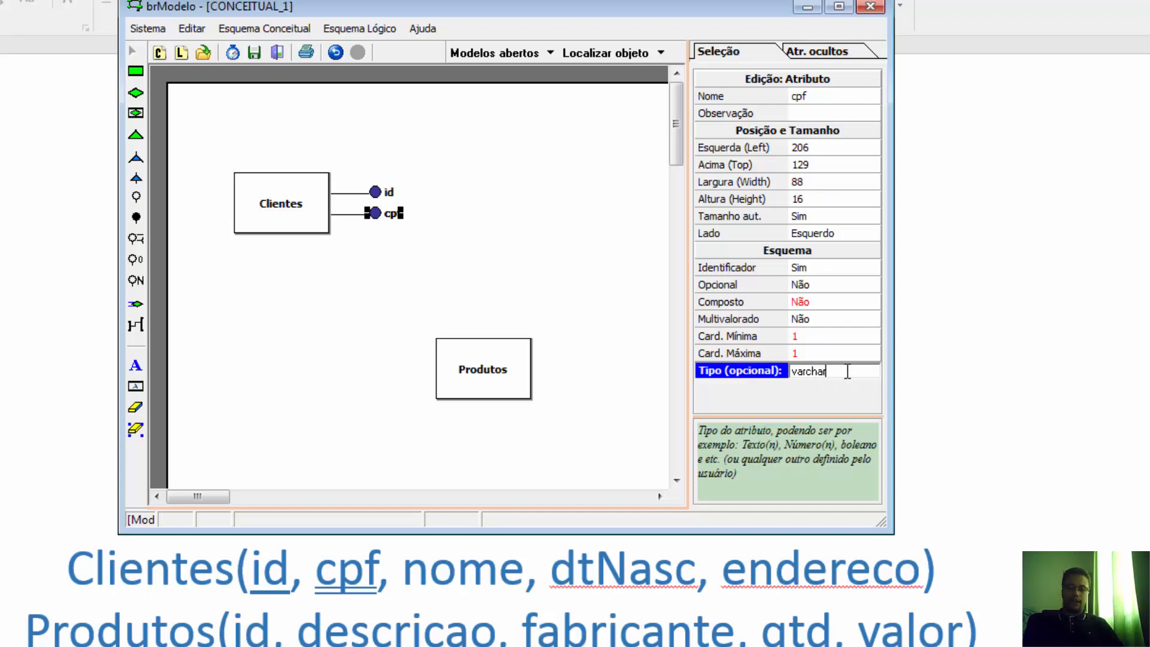
text(())
key(Left)
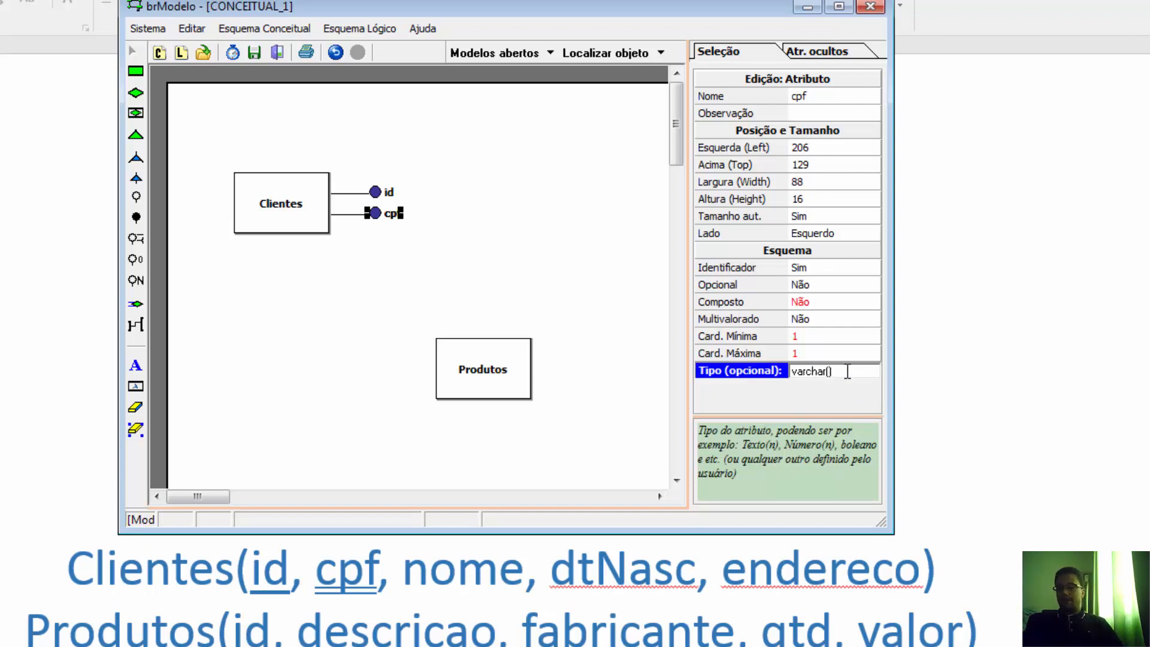
text(11)
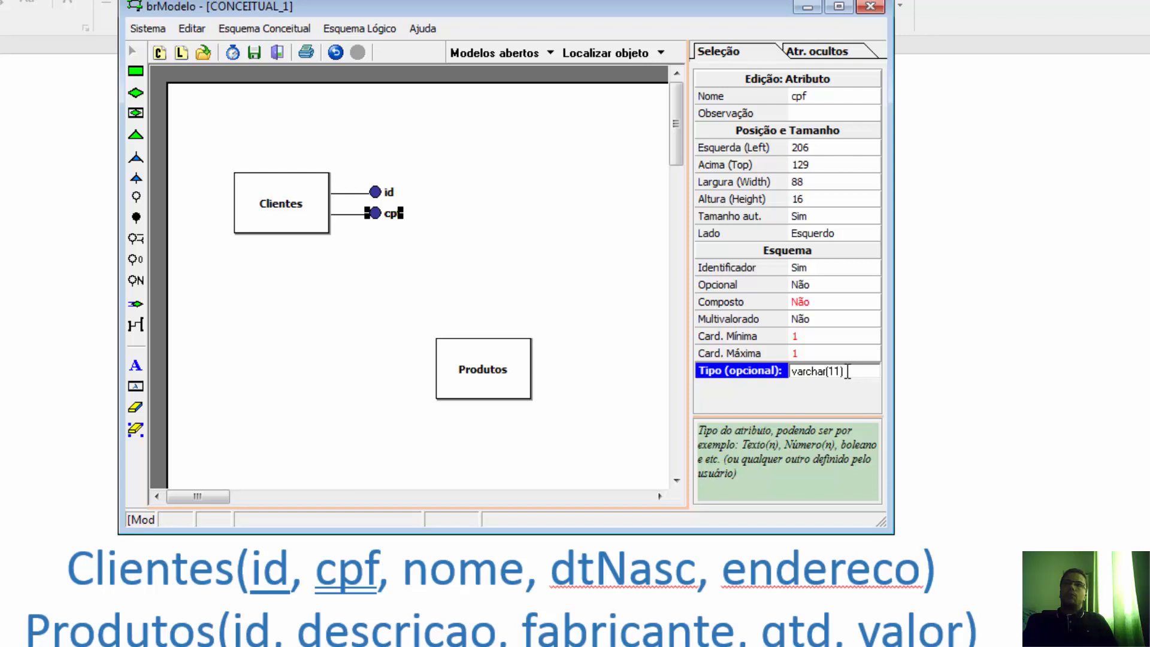
key(Return)
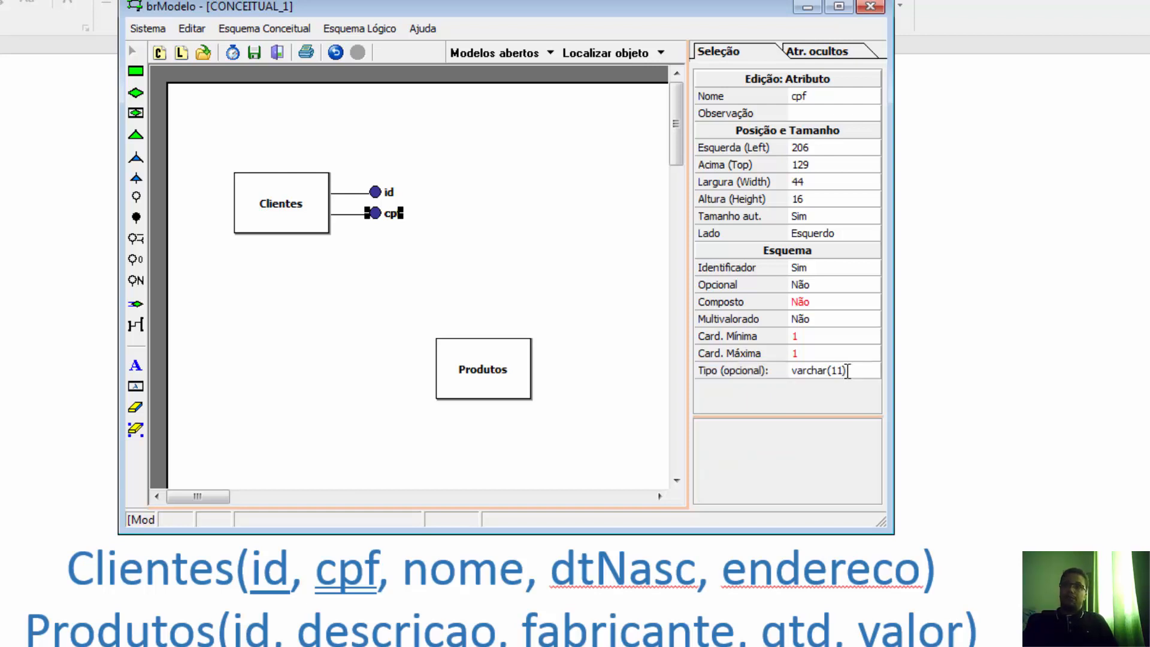
click(824, 274)
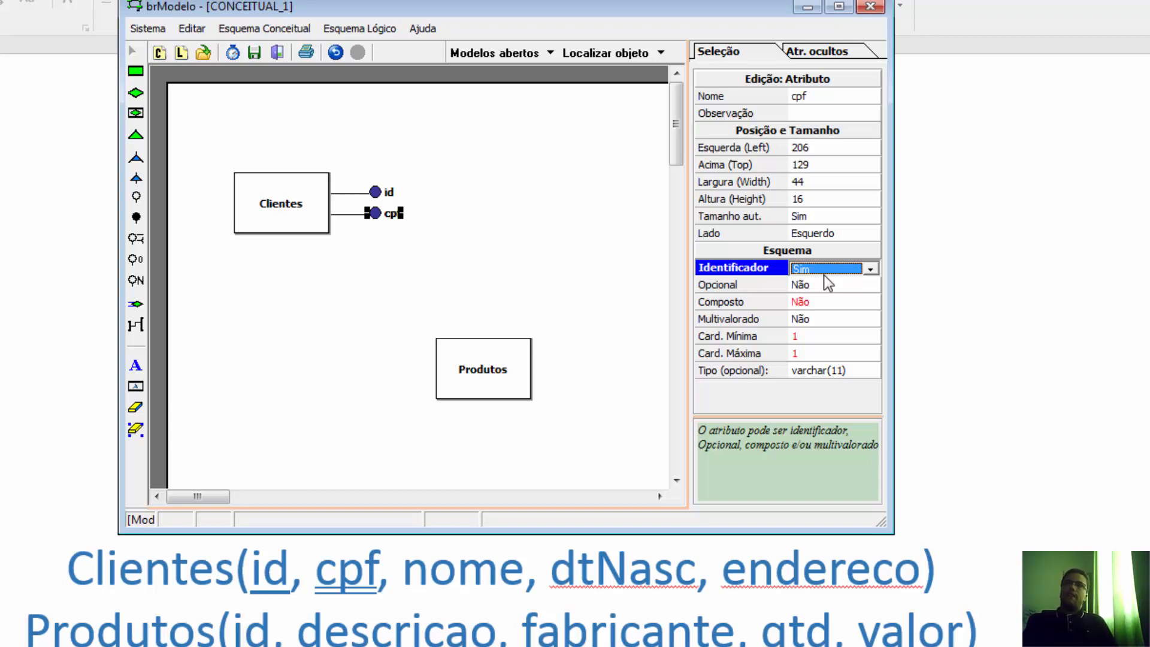
click(834, 371)
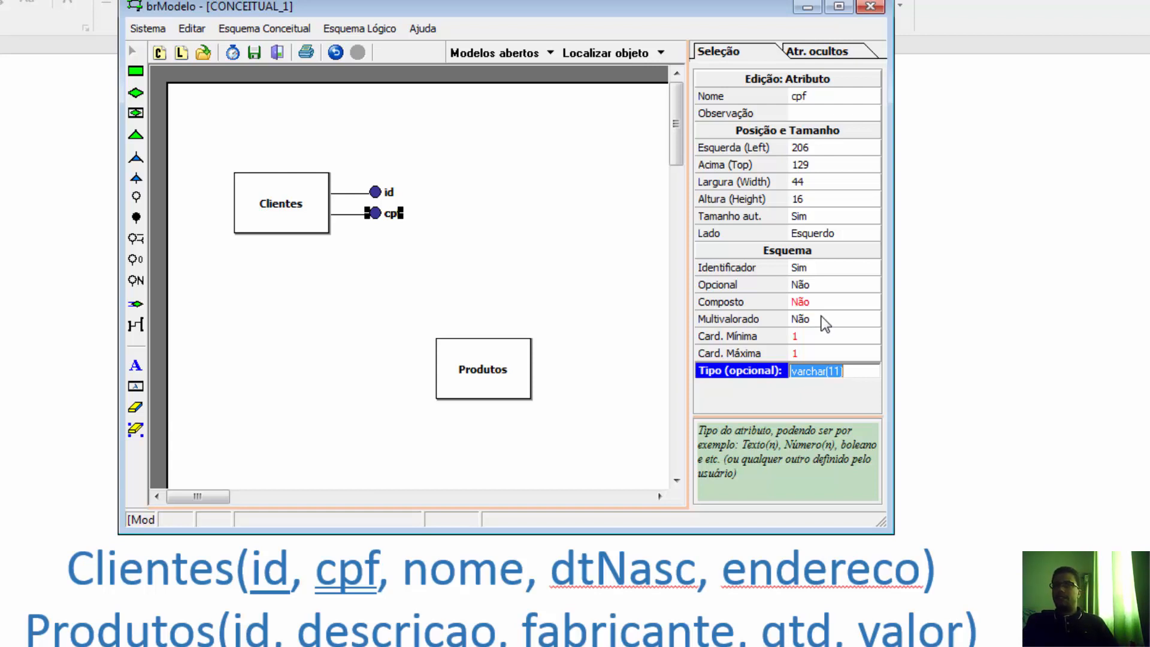
Step: Add a regular, non-identifier attribute to the Clientes entity and name it nome
click(135, 199)
click(329, 229)
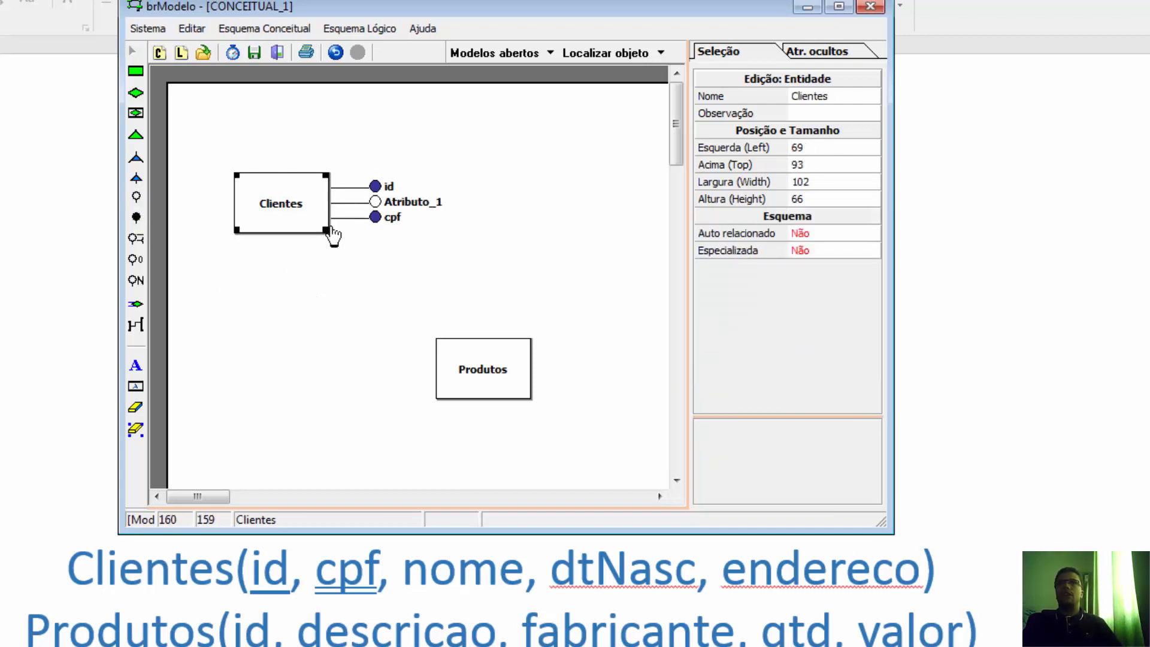
click(411, 206)
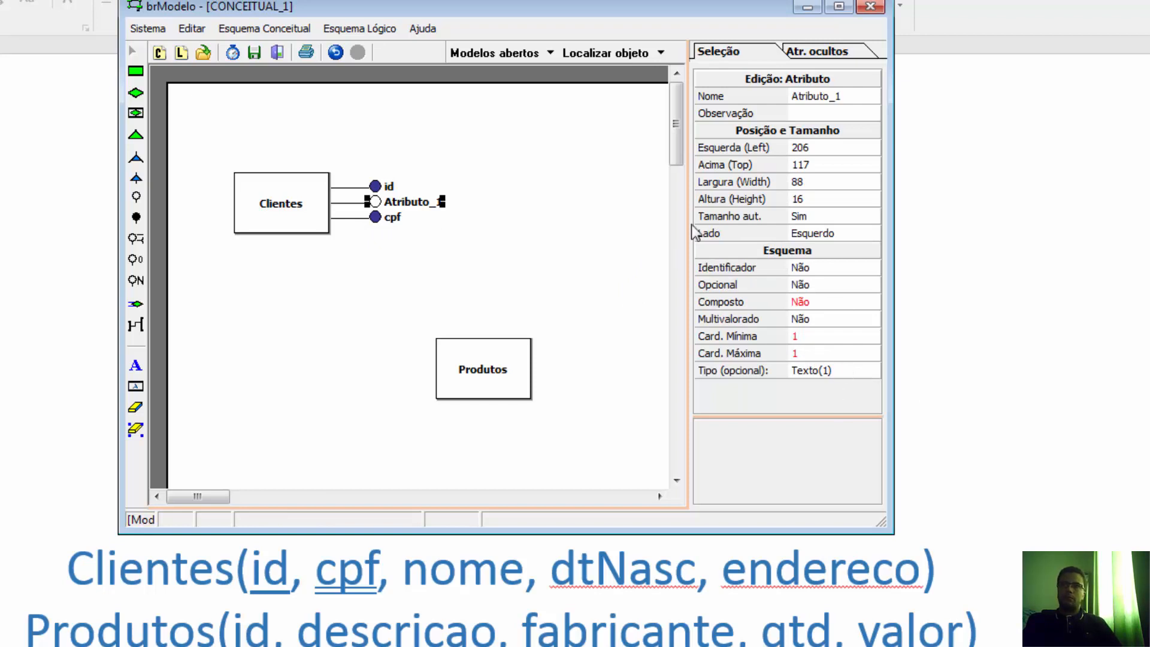
click(858, 97)
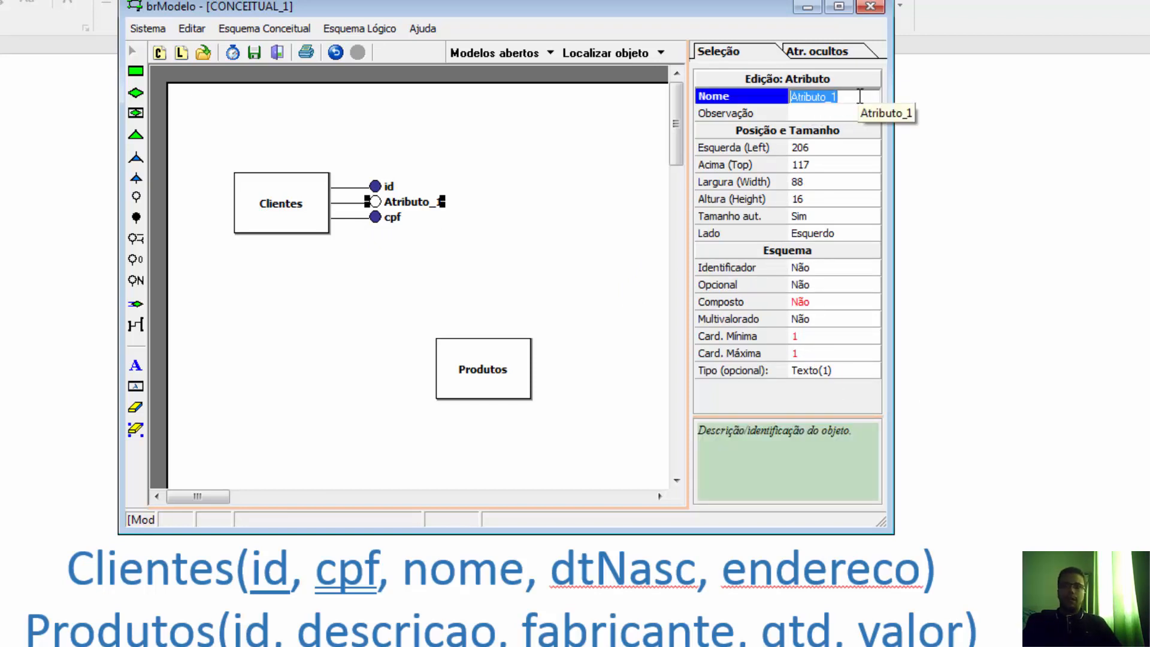
text(nome)
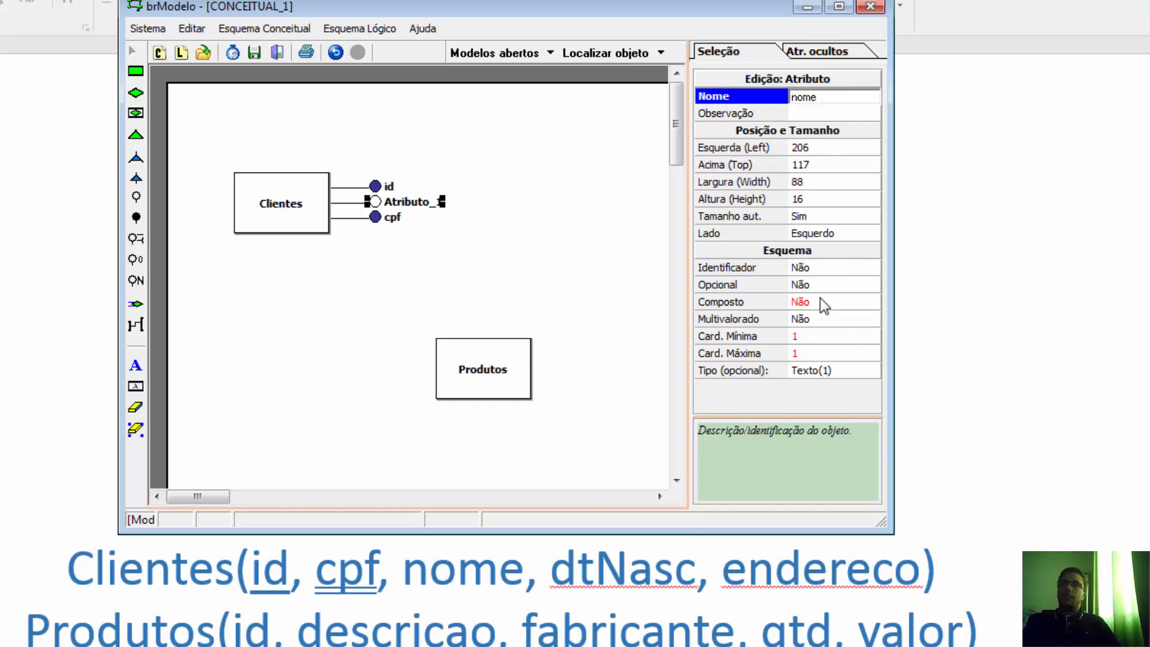
Step: Set the data type of the nome attribute to varchar(120)
click(847, 369)
text(varc)
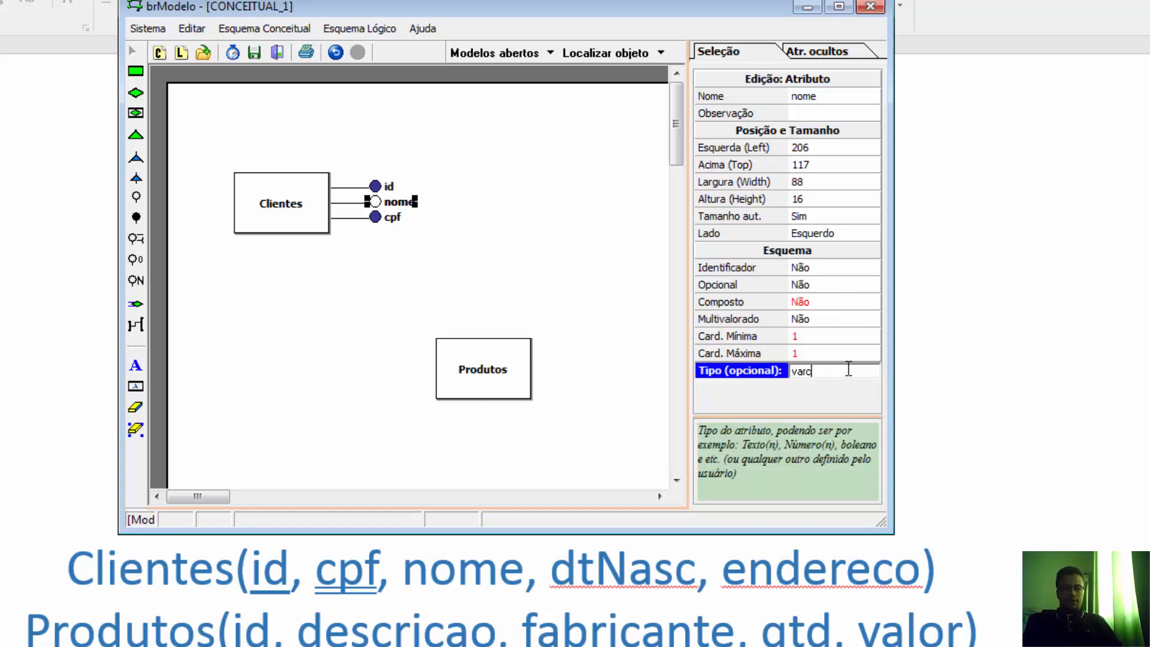
text(har())
key(Left)
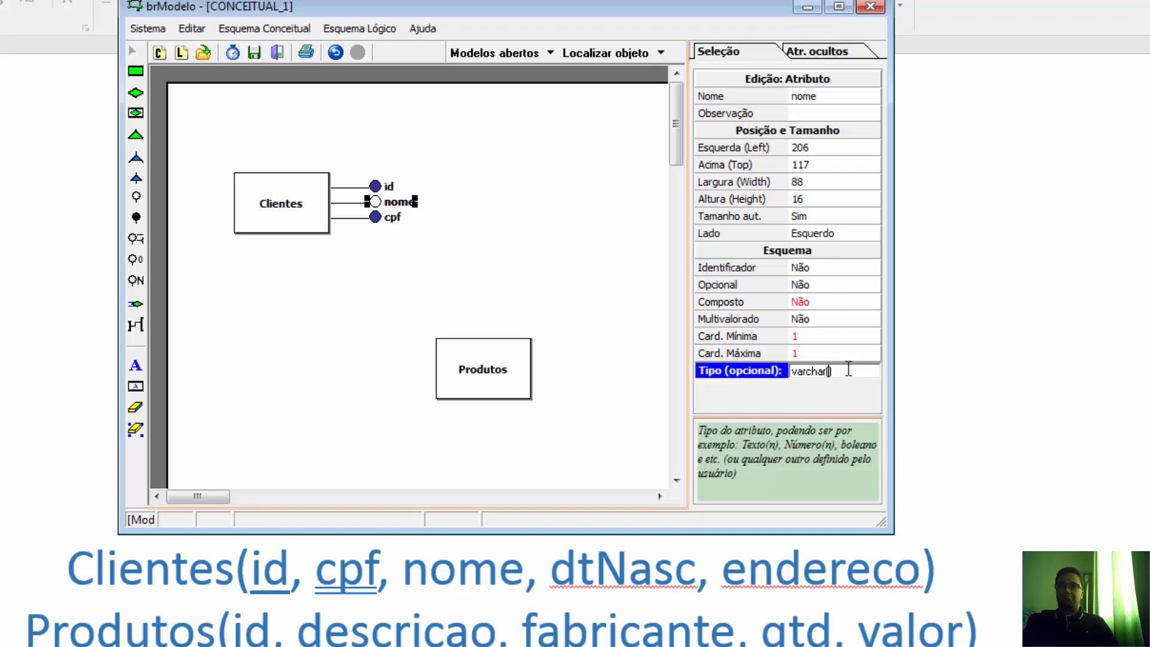
text(120)
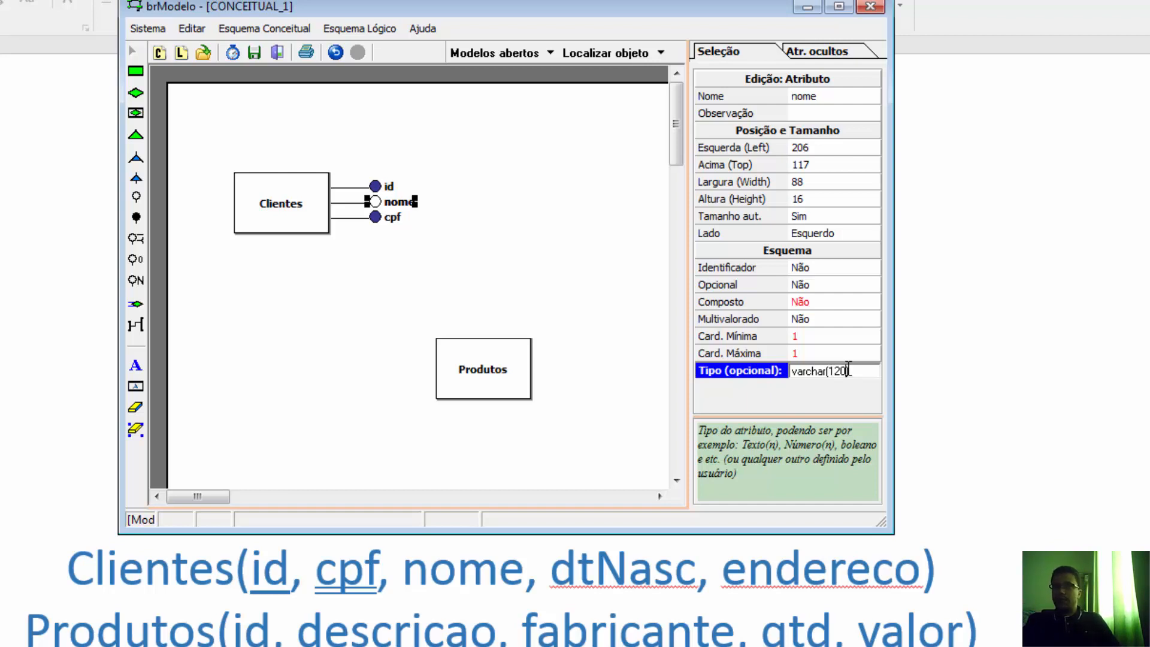
key(Return)
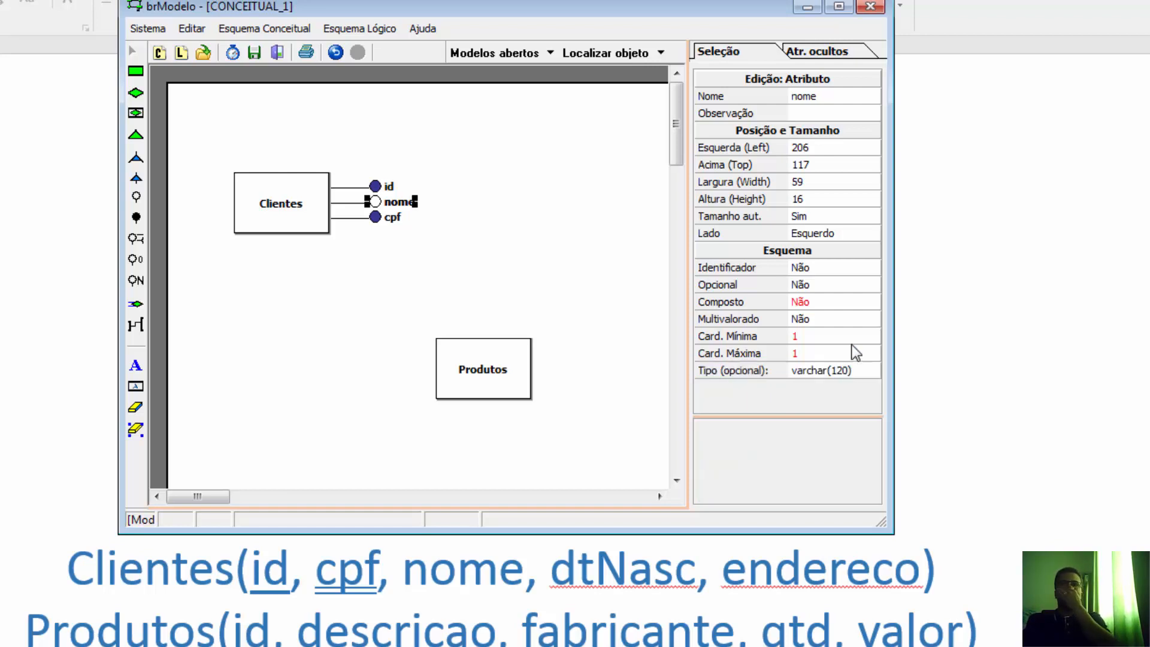
Step: Add a regular, non-identifier attribute to the Clientes entity and name it dtNasc
click(306, 347)
click(136, 196)
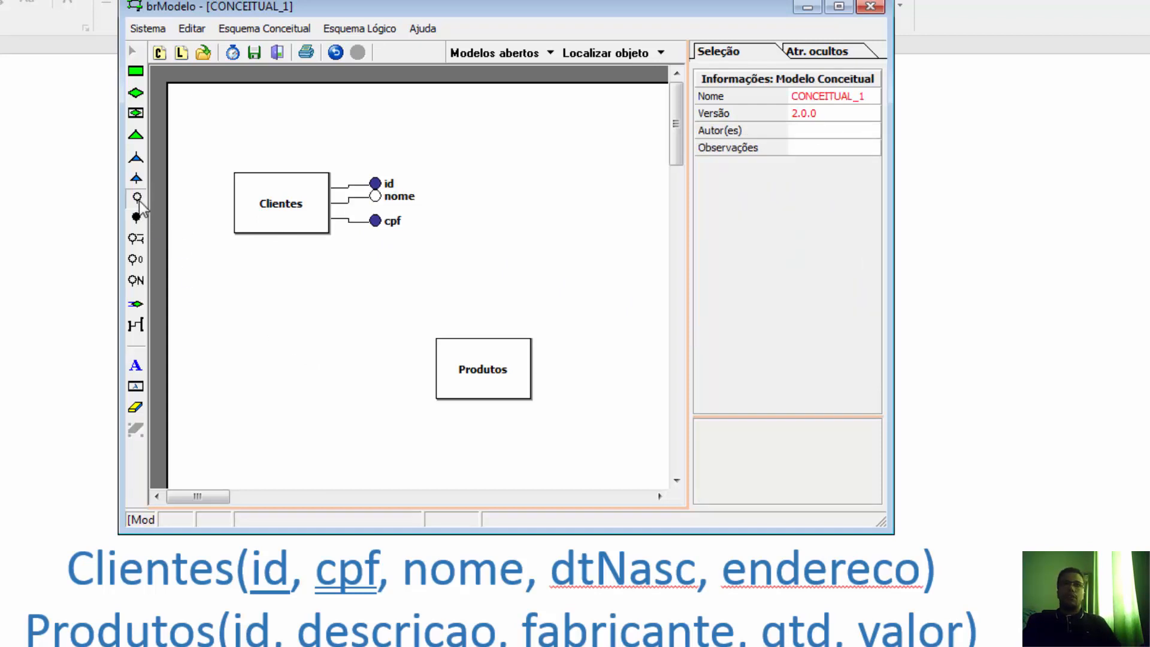
click(326, 222)
click(426, 212)
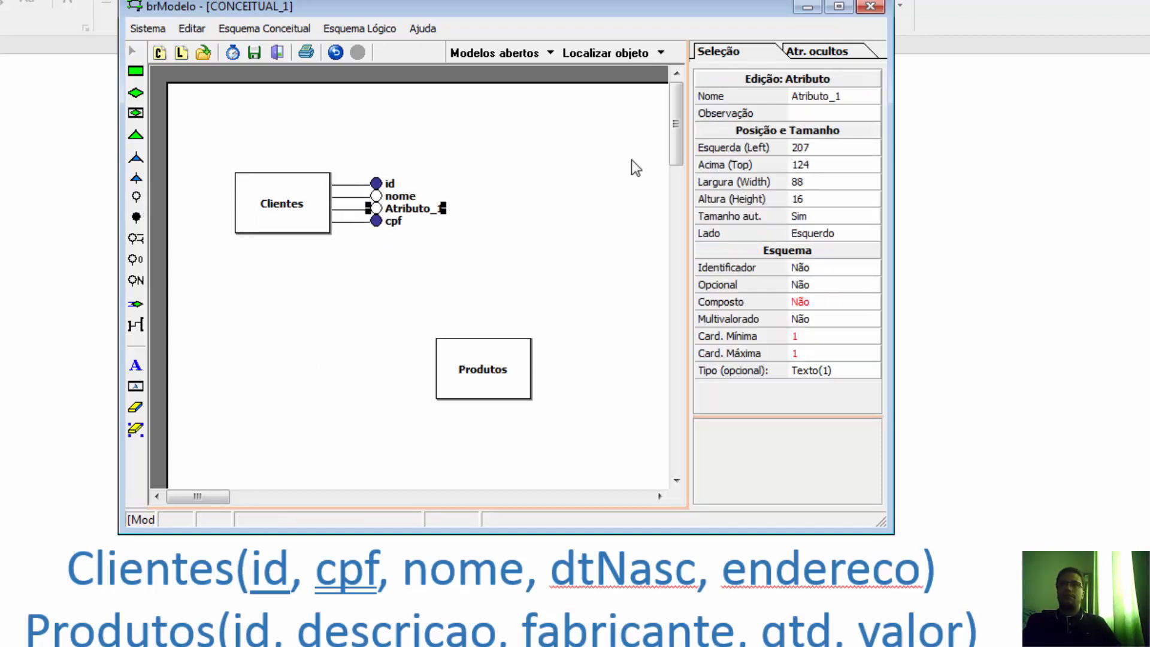
click(845, 100)
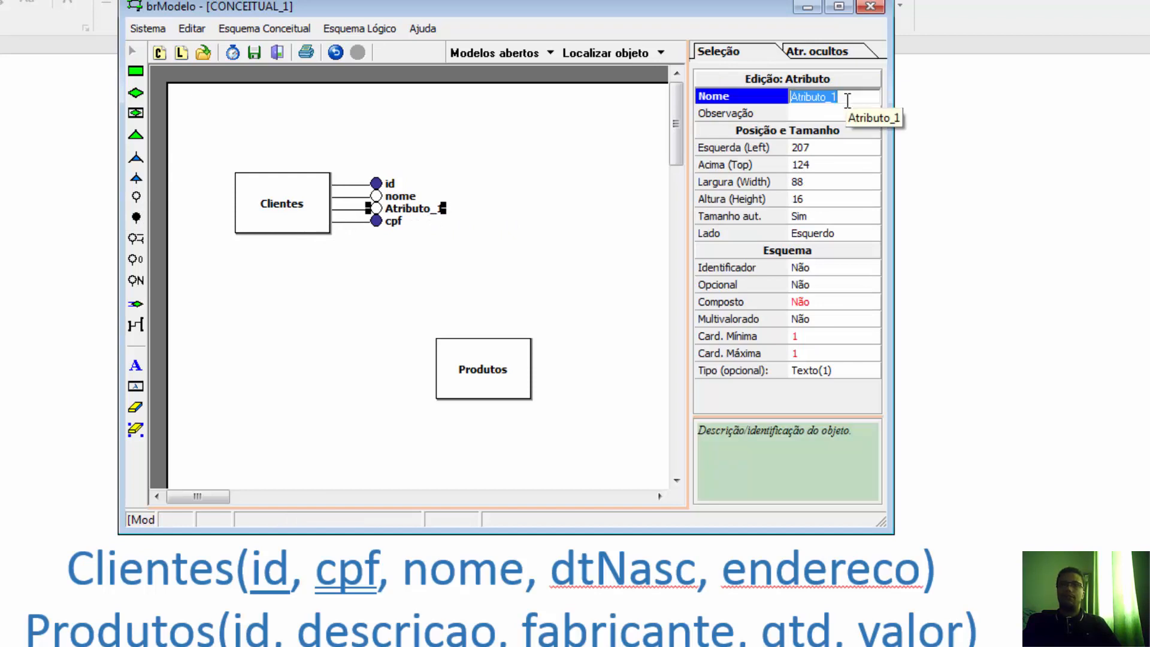
text(dtNasc)
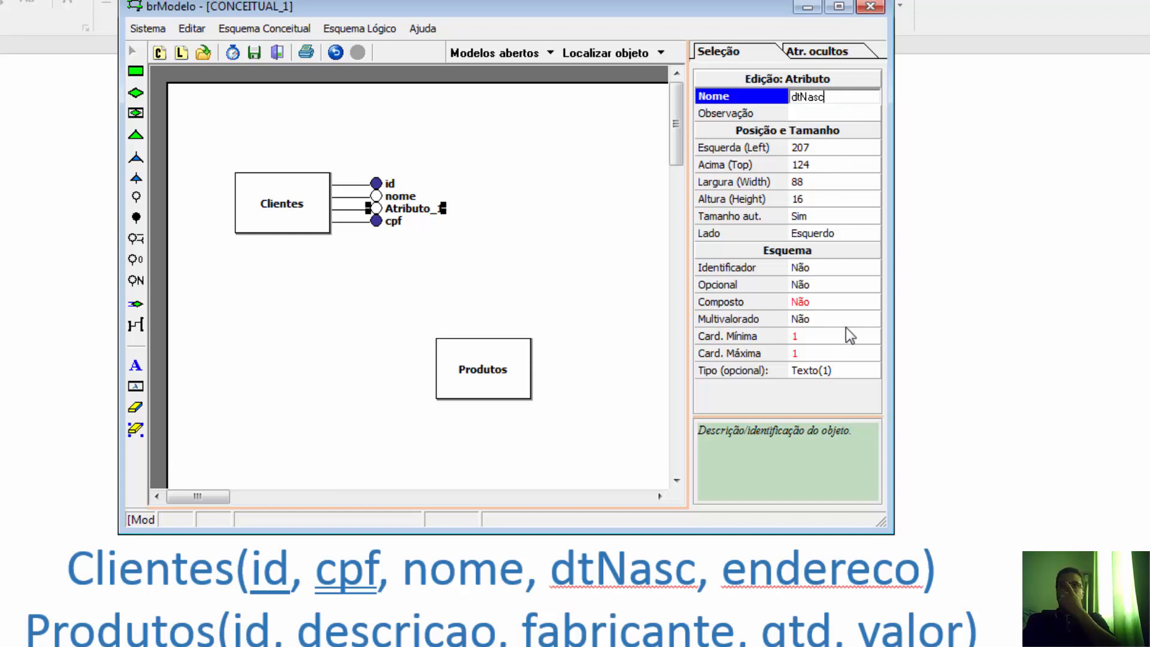
key(Return)
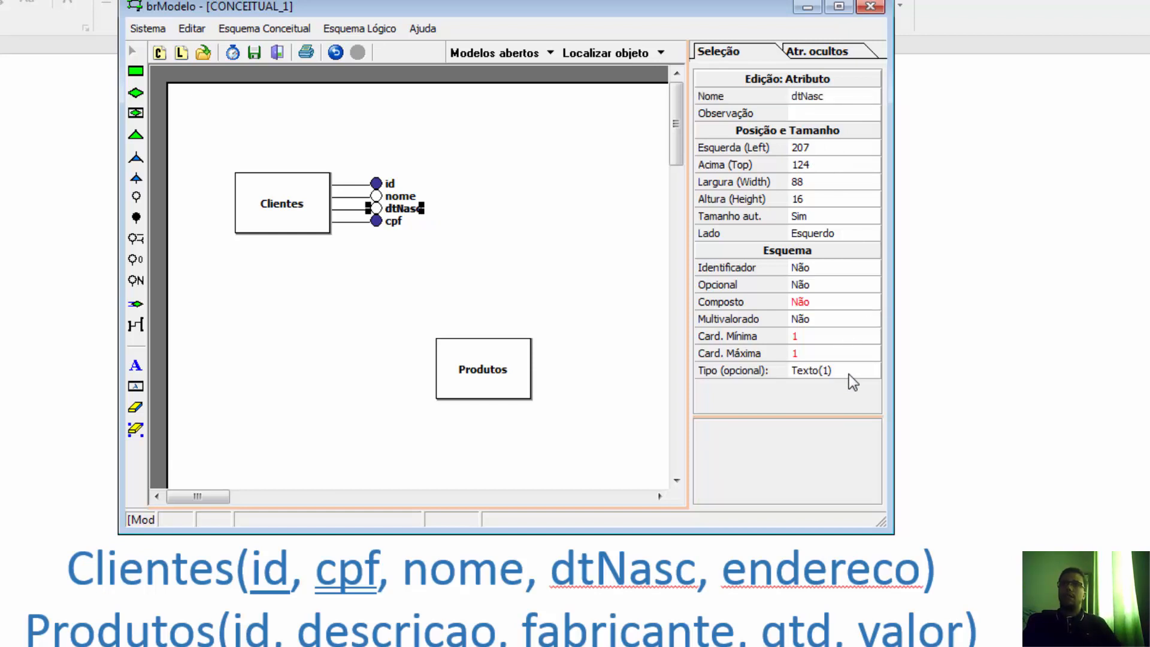
Step: Set the data type of the dtNasc attribute to date
click(850, 370)
key(BackSpace)
text(varchar()
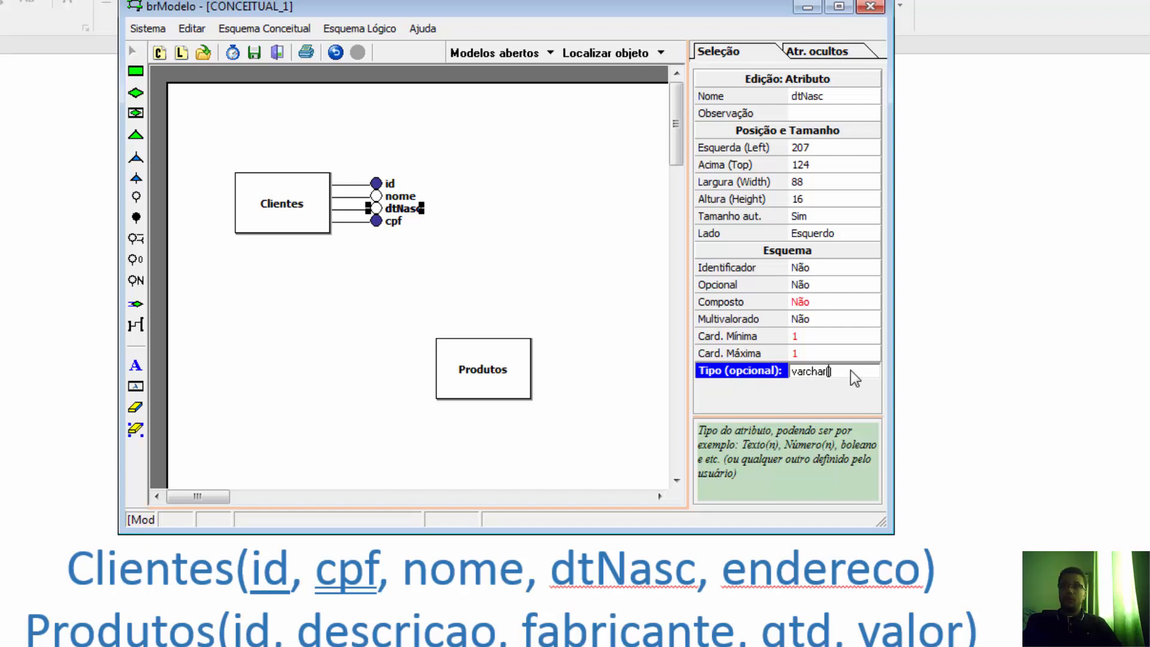
key(BackSpace)
key(BackSpace)
key(BackSpace)
key(BackSpace)
key(BackSpace)
key(BackSpace)
key(BackSpace)
key(BackSpace)
key(BackSpace)
text(date)
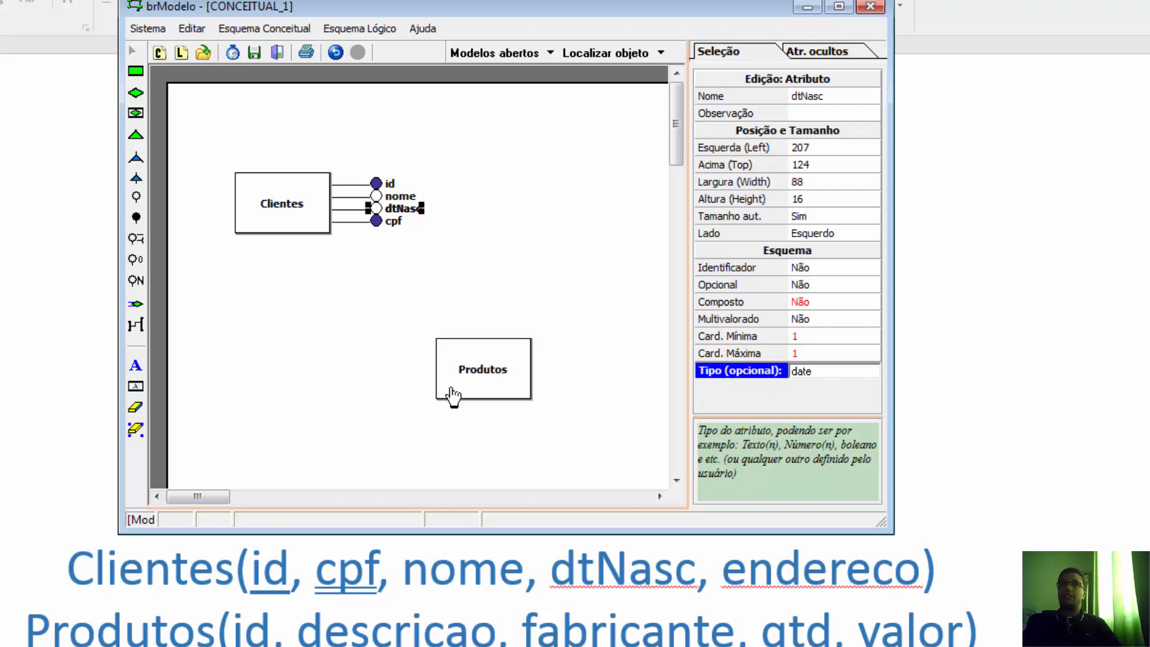
Step: Add another regular attribute to the Clientes entity and name it endereco
click(136, 199)
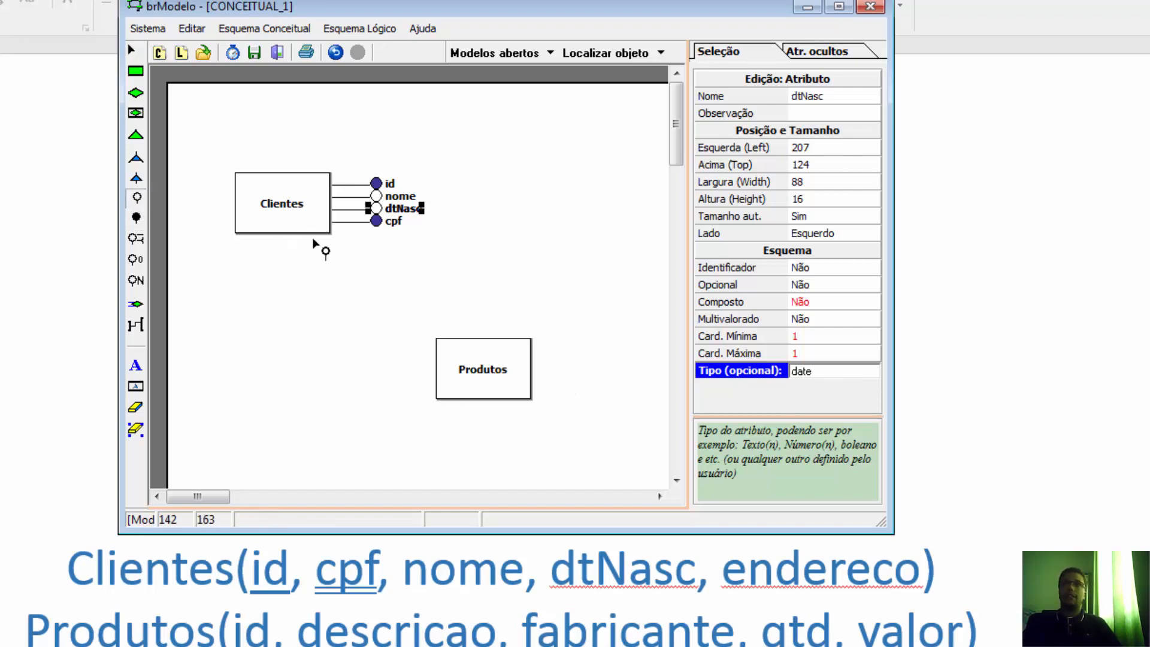
click(324, 228)
click(431, 210)
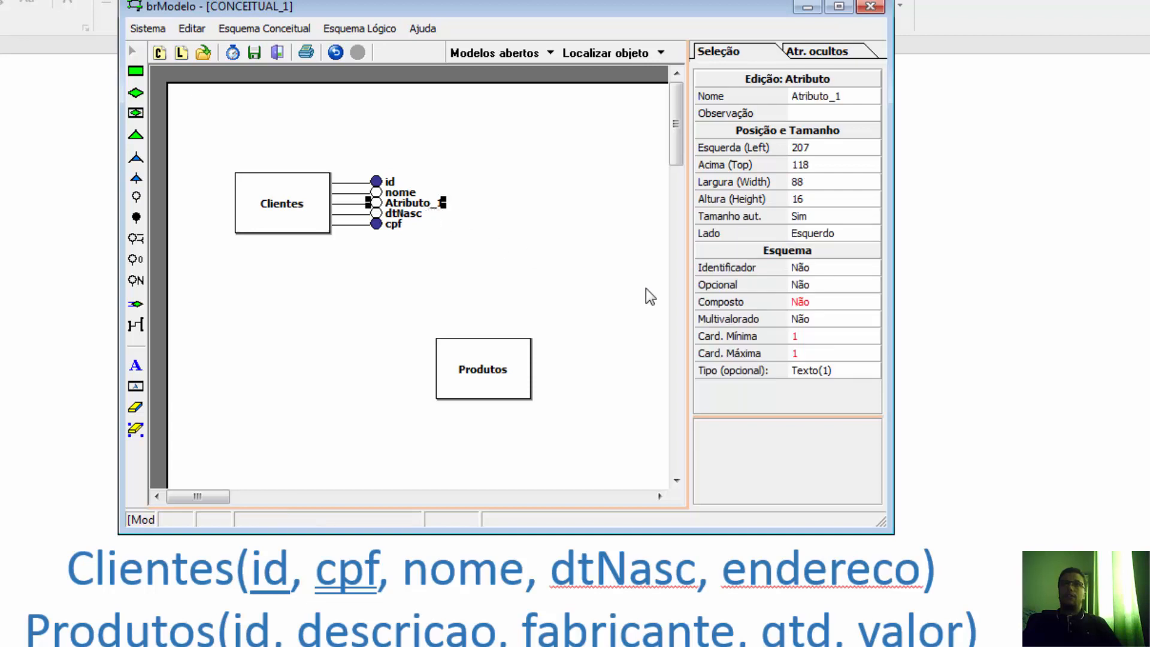
click(855, 99)
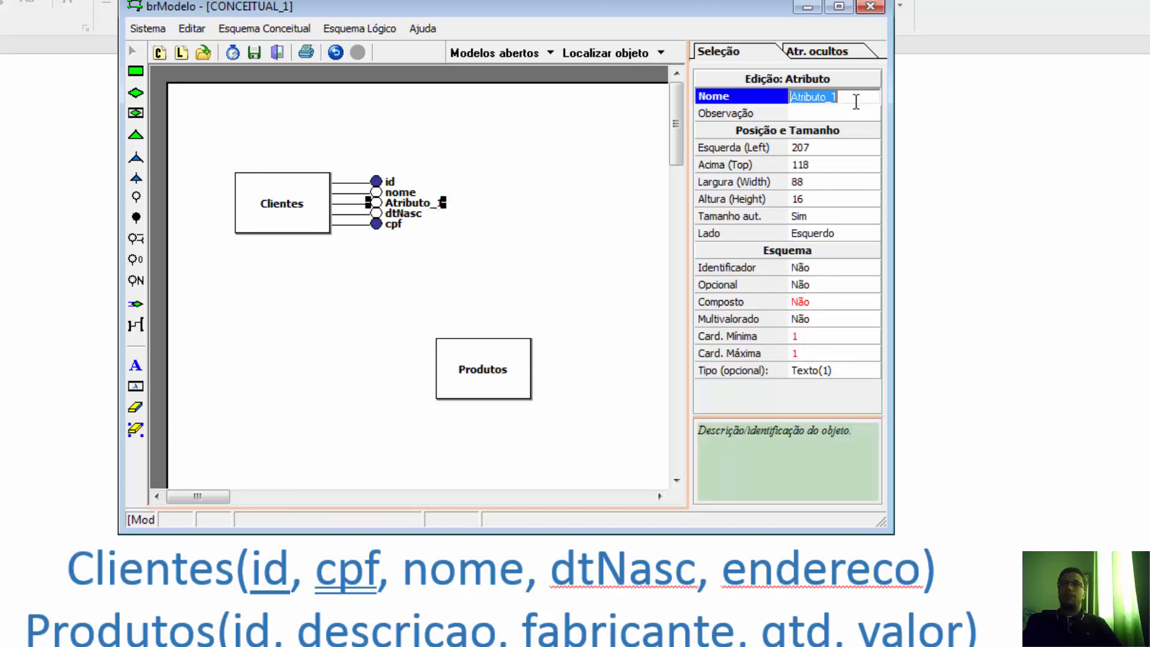
text(endereco)
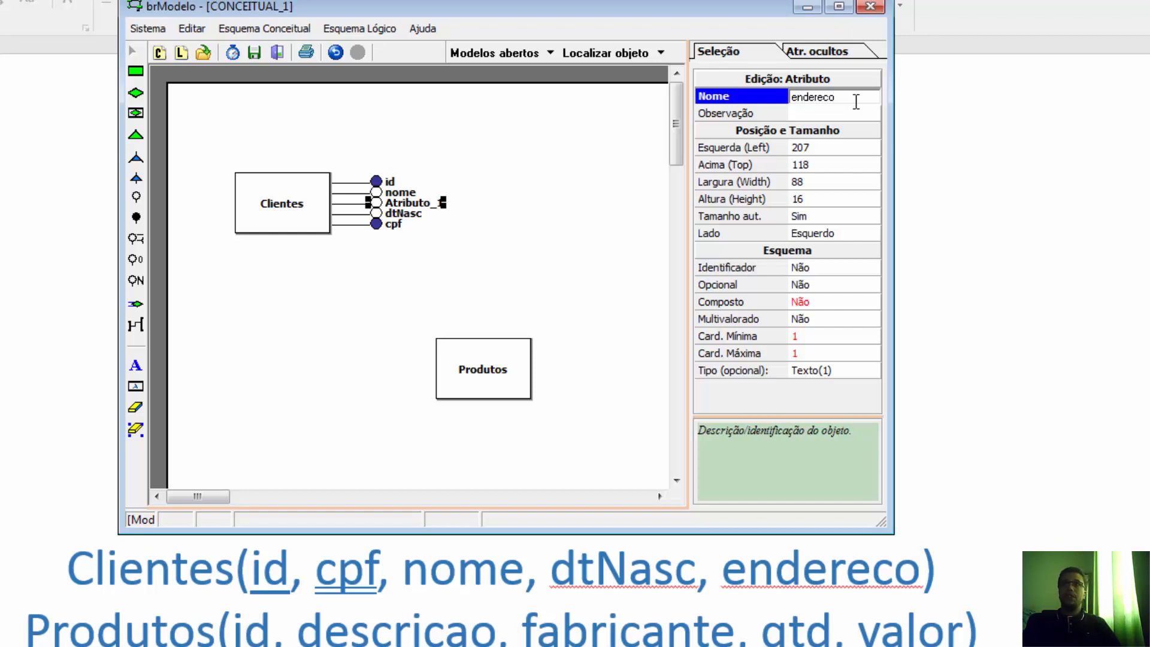
key(Return)
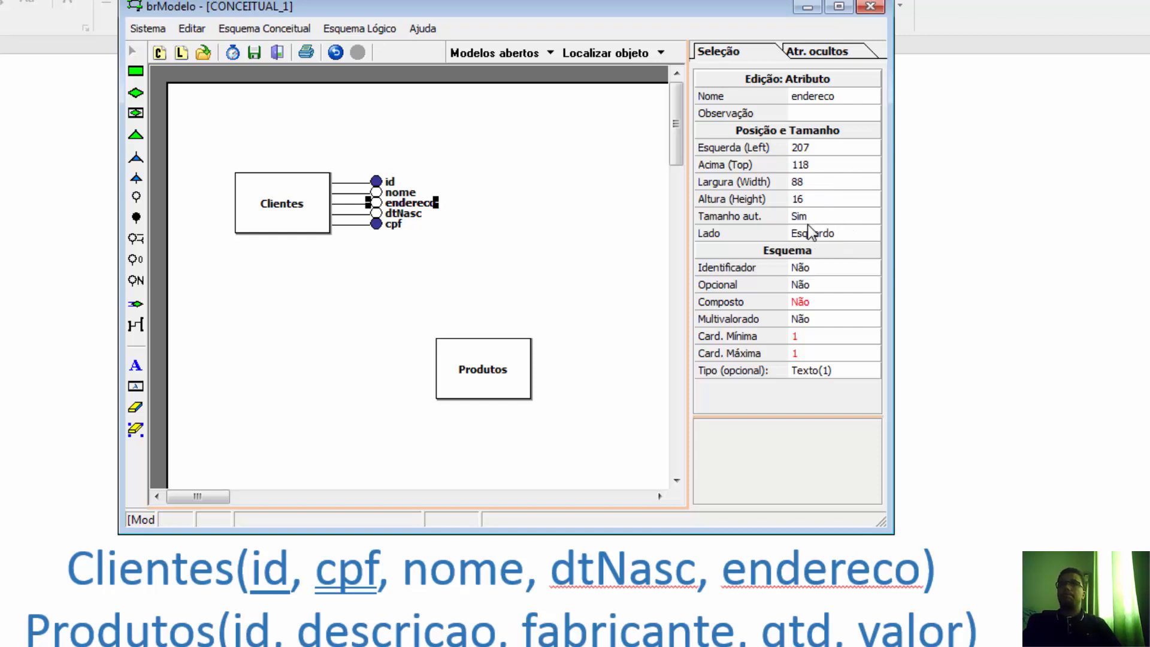
Step: Set the data type of the endereco attribute to varcahr(200) and deselect the attribute
click(851, 369)
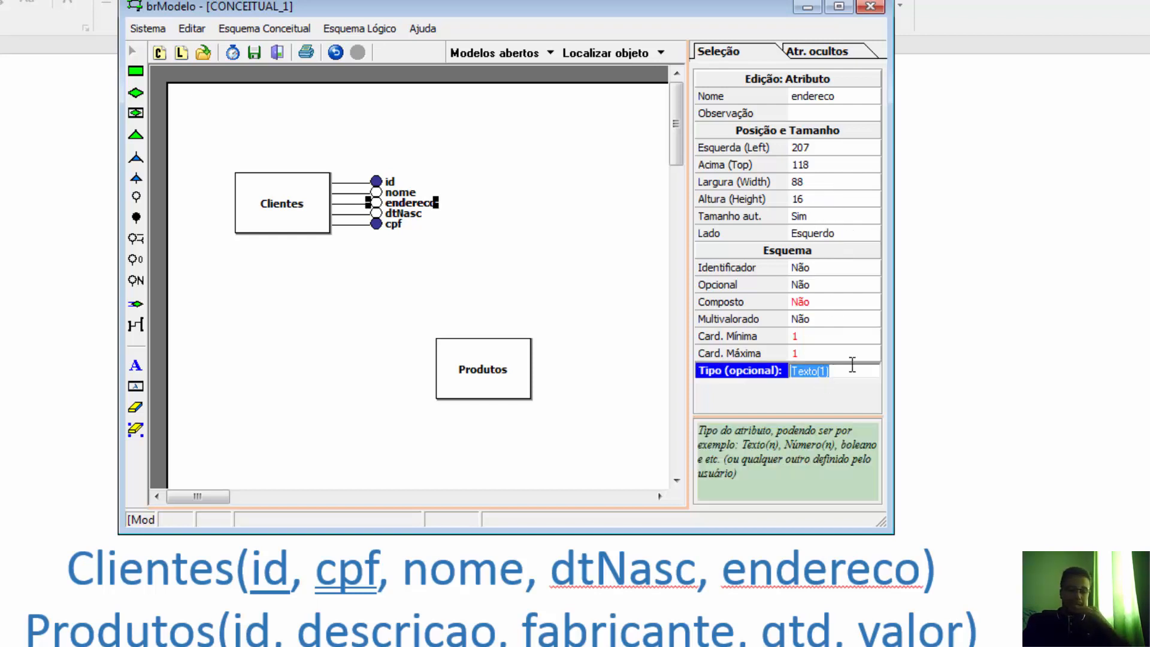
text(varcahr())
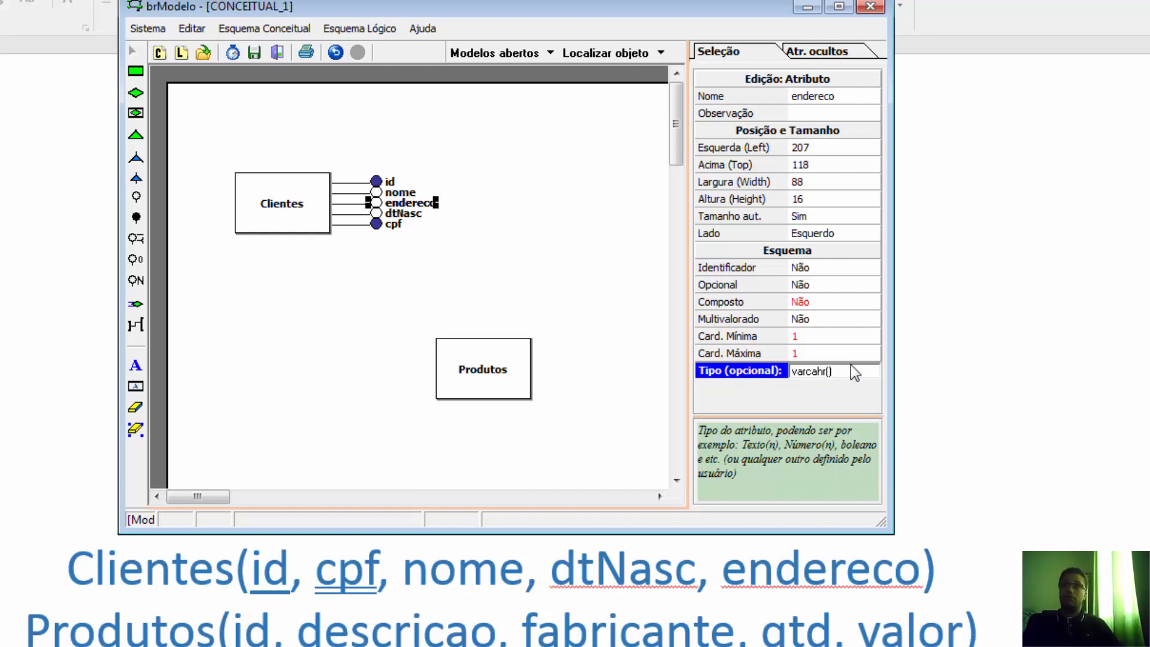
key(Left)
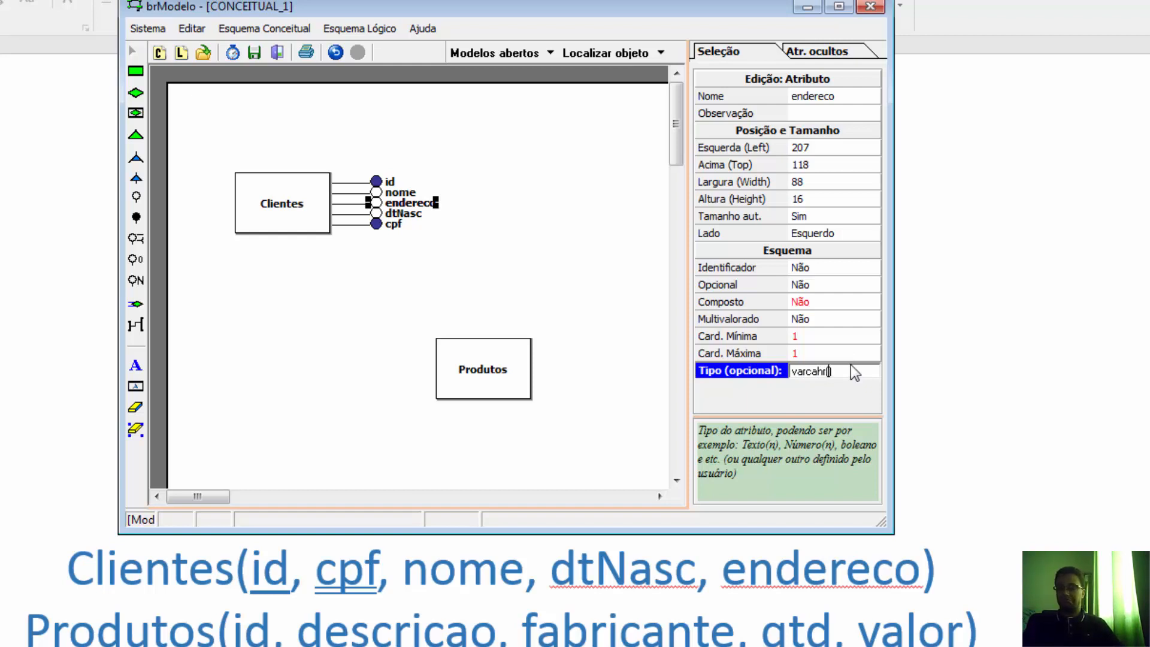
text(200)
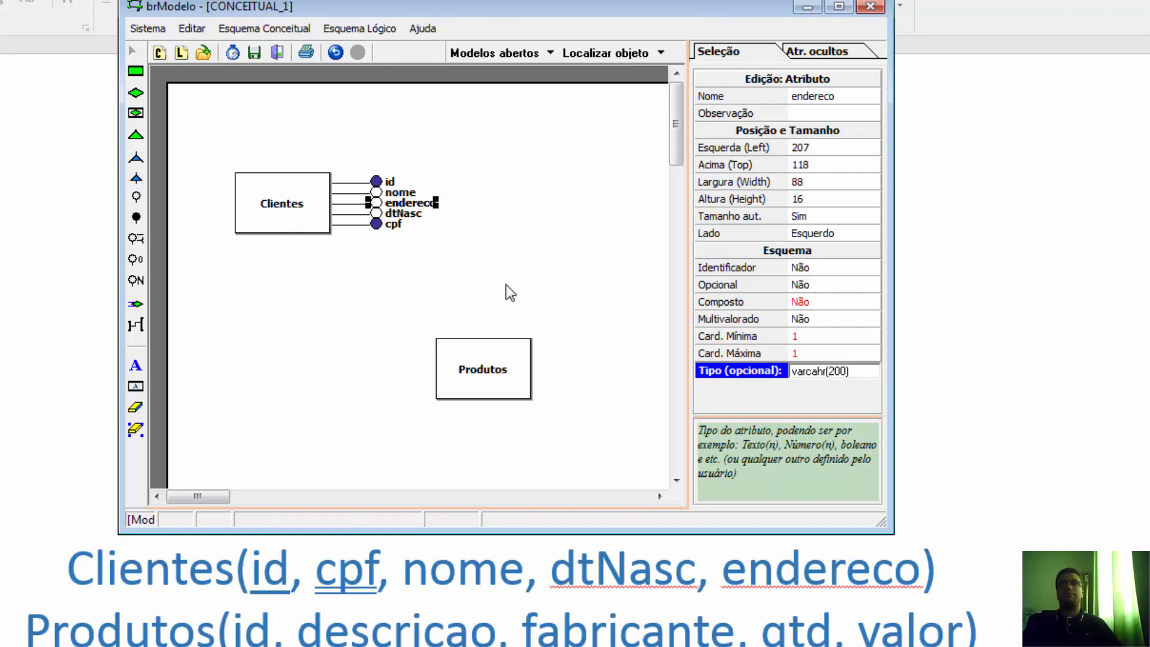
click(542, 256)
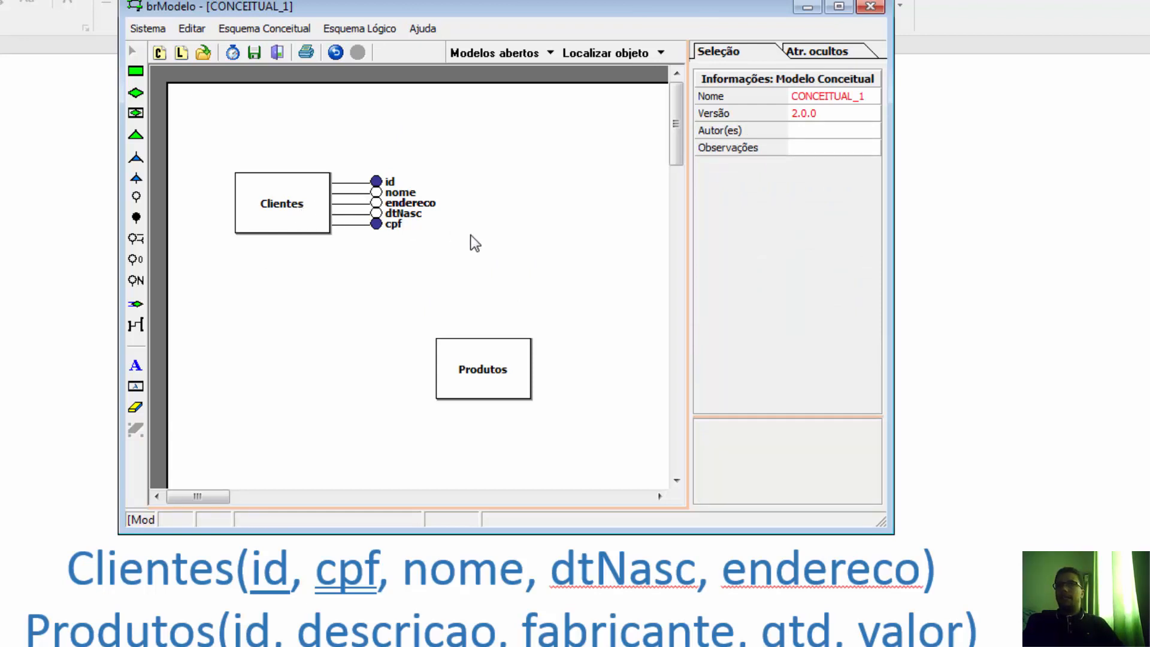
Step: Add an identifier attribute to the Produtos entity and name it id
click(136, 217)
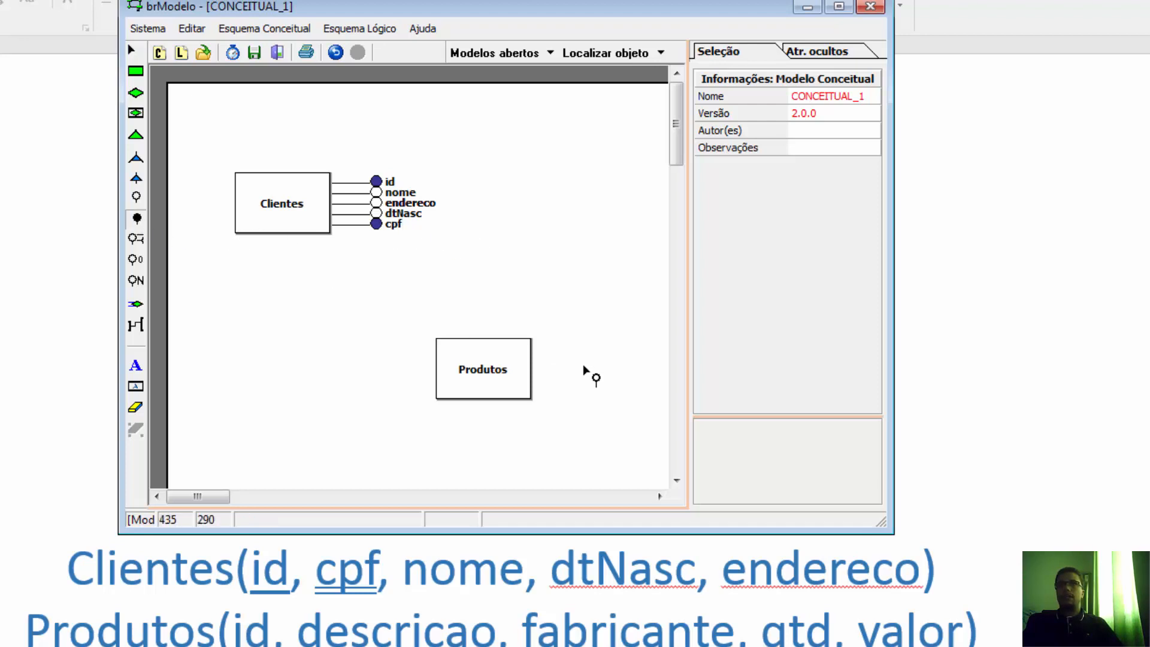
click(449, 369)
click(598, 372)
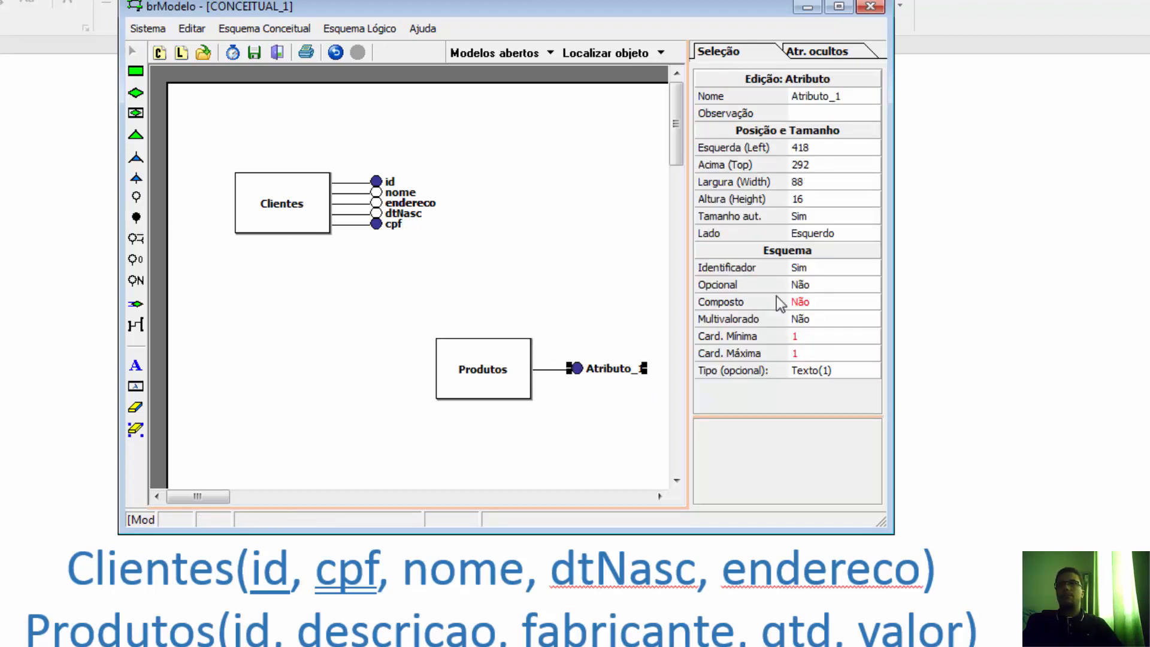
click(842, 97)
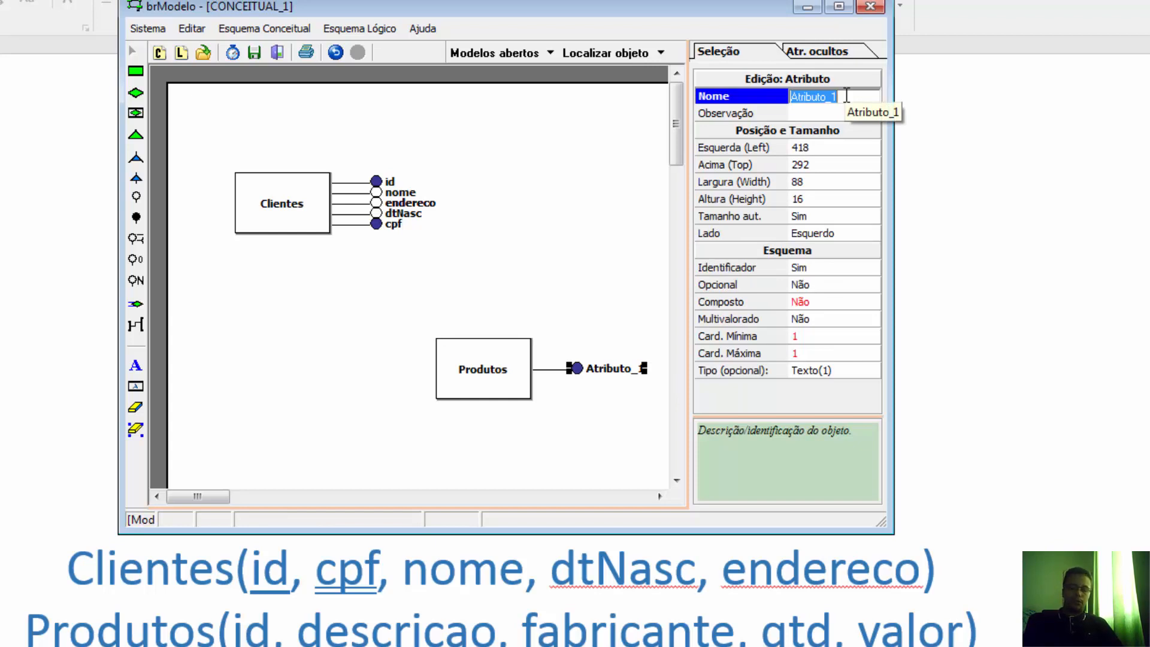
text(id)
key(Return)
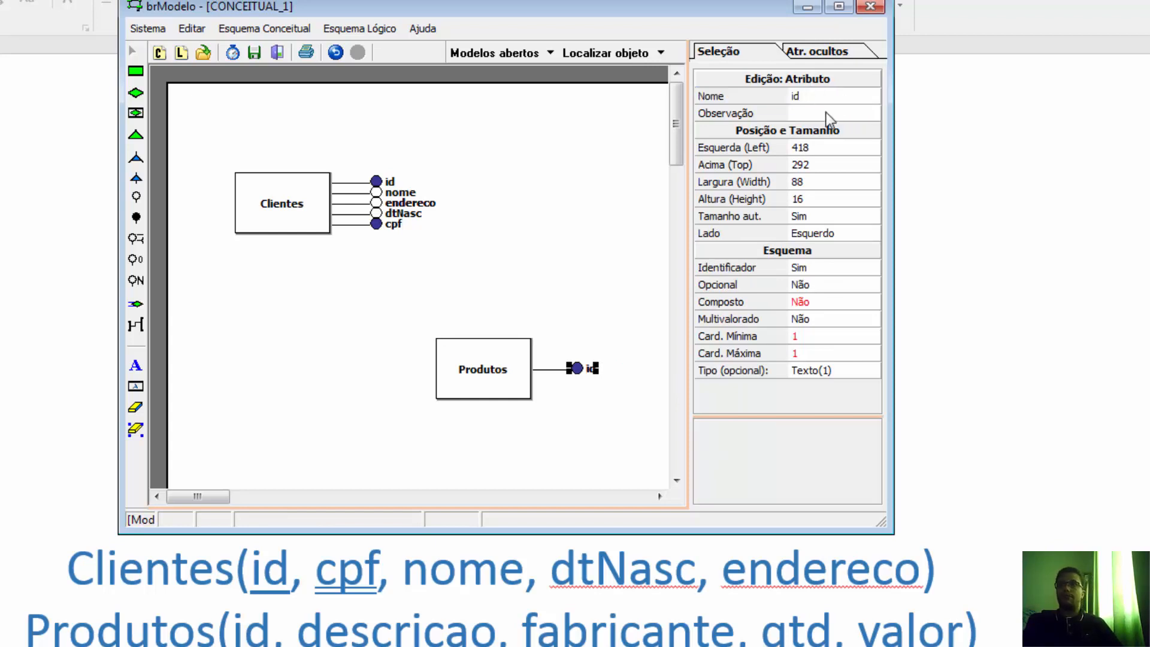
Step: Set the data type of the id attribute of Produtos to int(3)
click(803, 97)
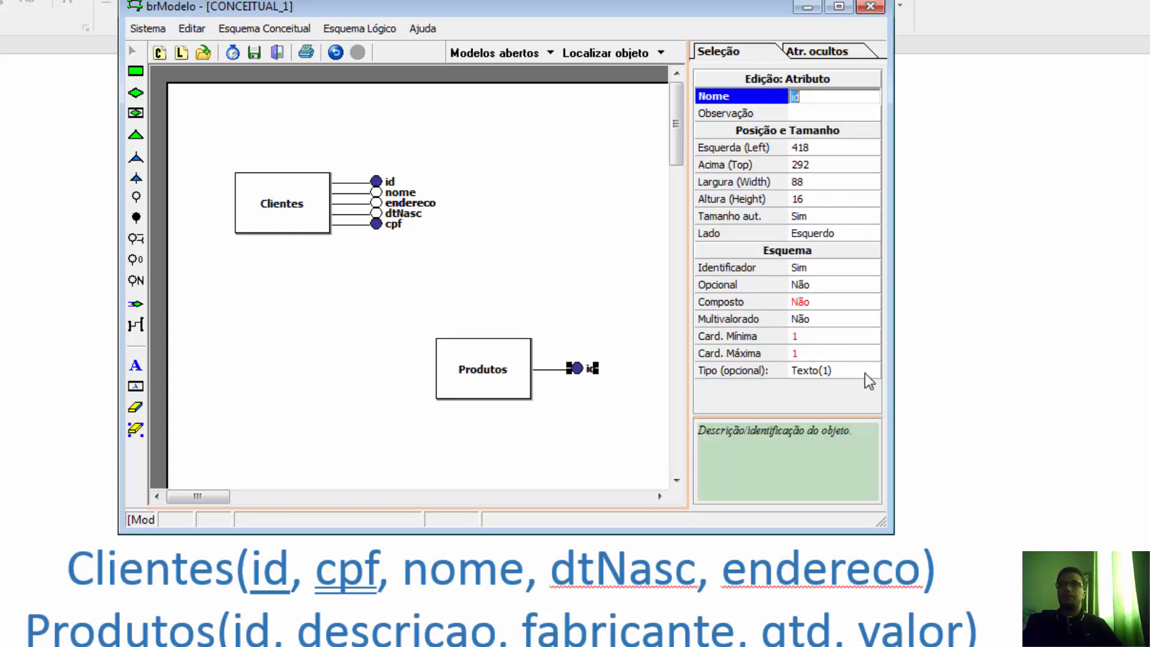
click(839, 370)
text(i)
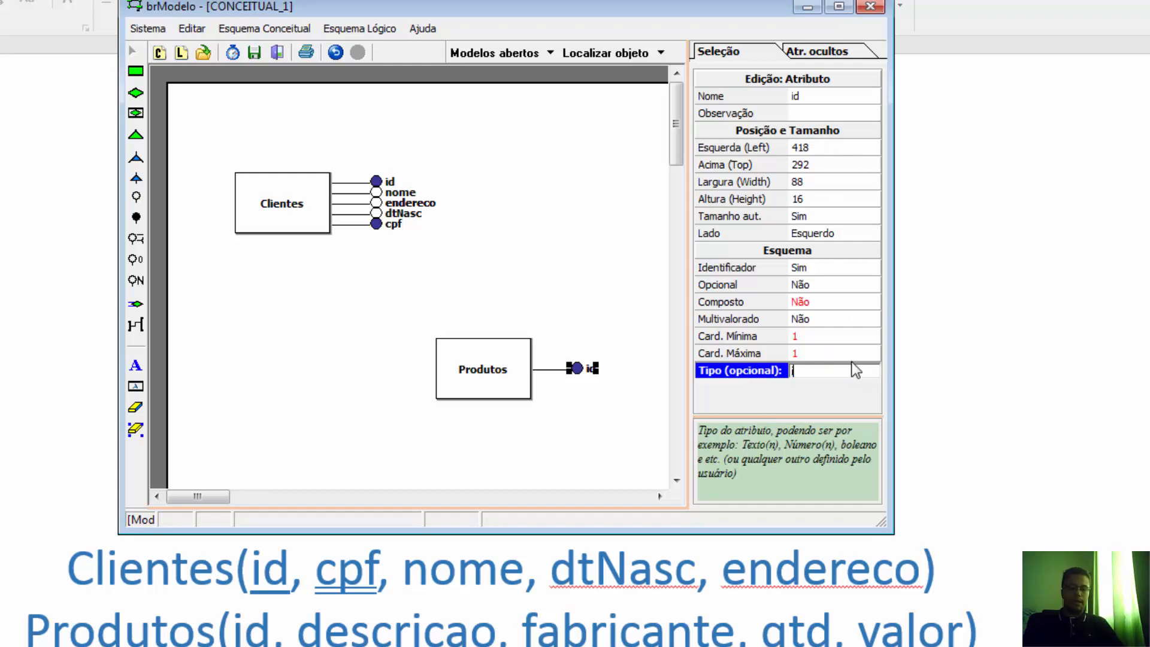
text(nt()
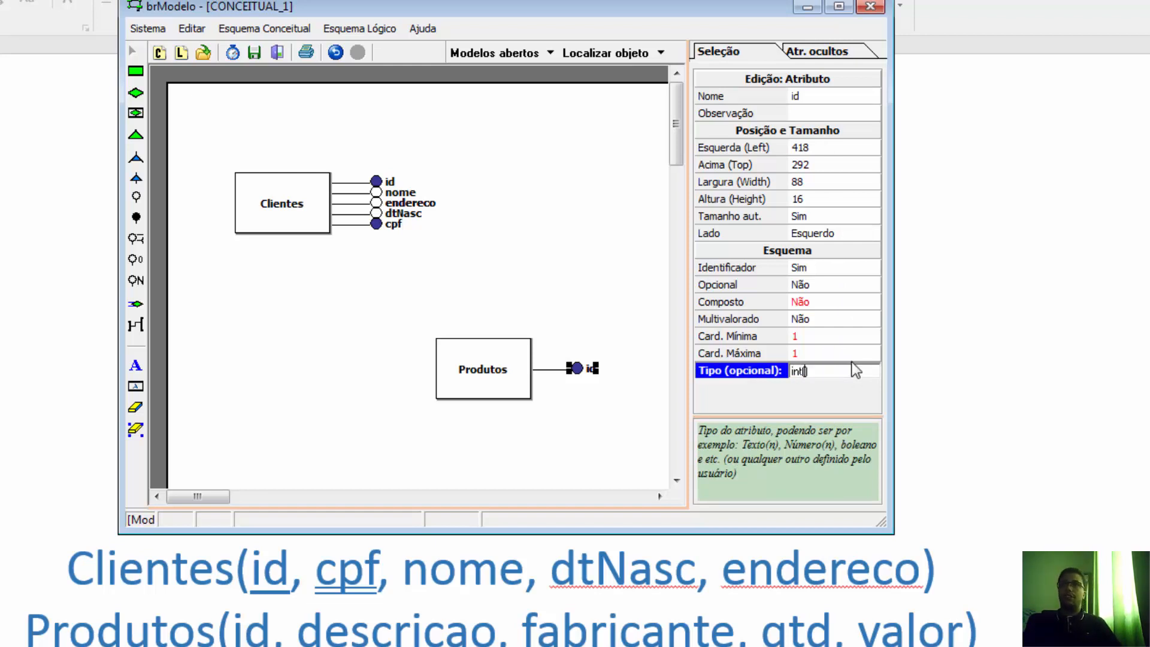
text(3))
key(Return)
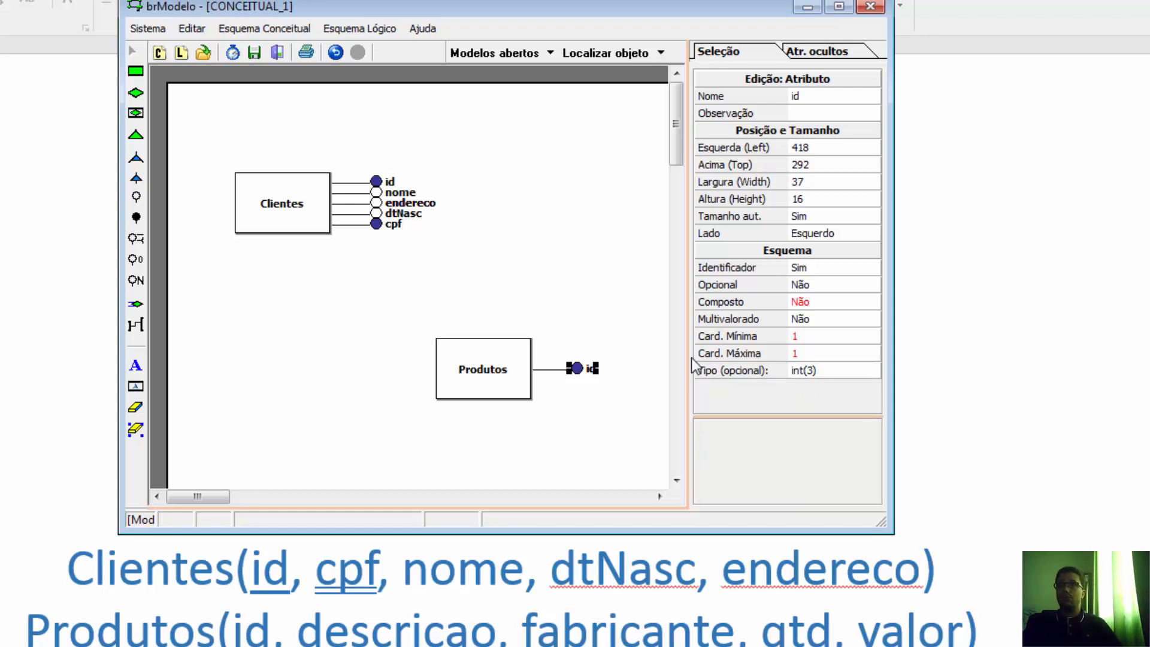
Step: Add a regular, non-identifier attribute to the Produtos entity and name it descricao
click(138, 196)
click(526, 383)
click(622, 386)
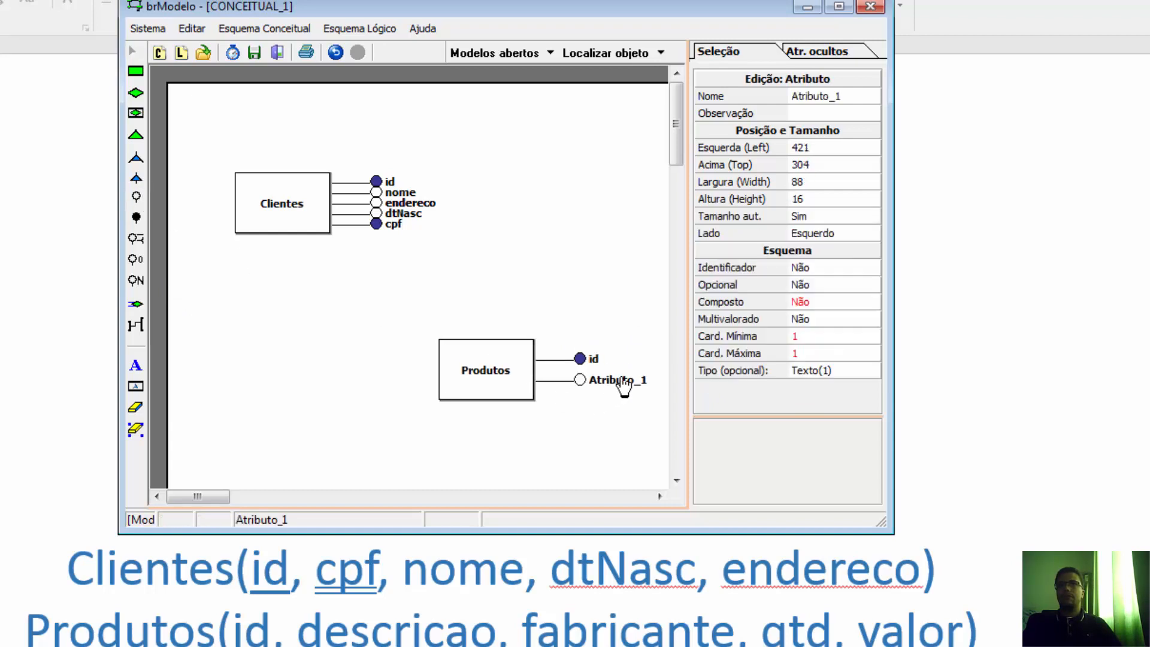
click(871, 96)
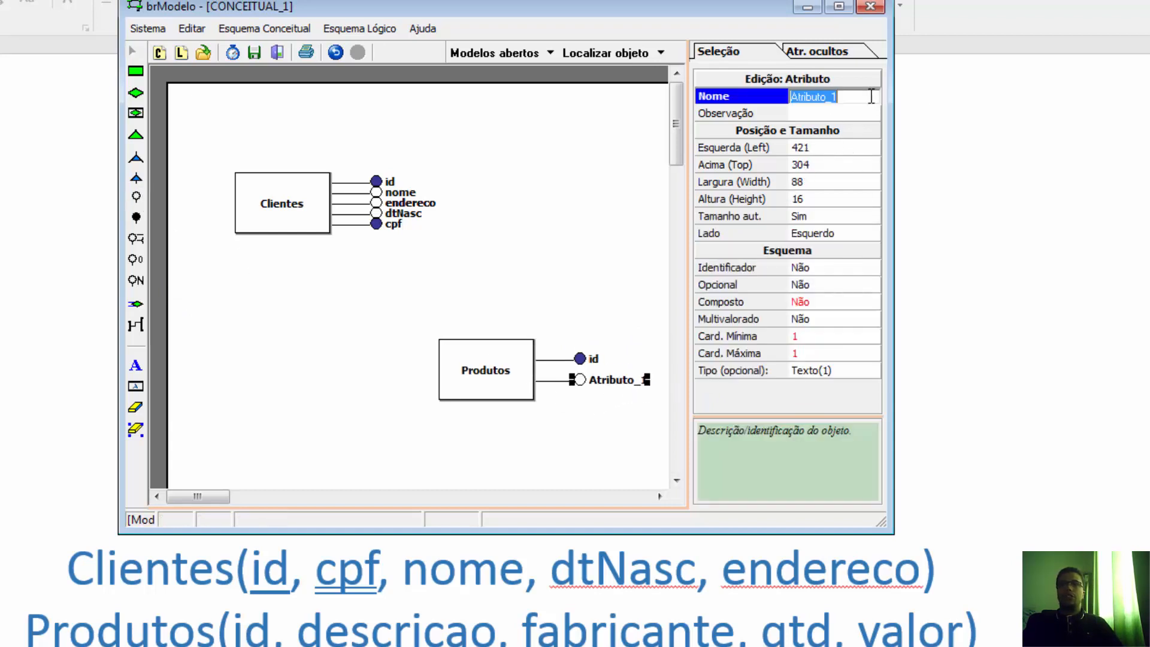
text(d)
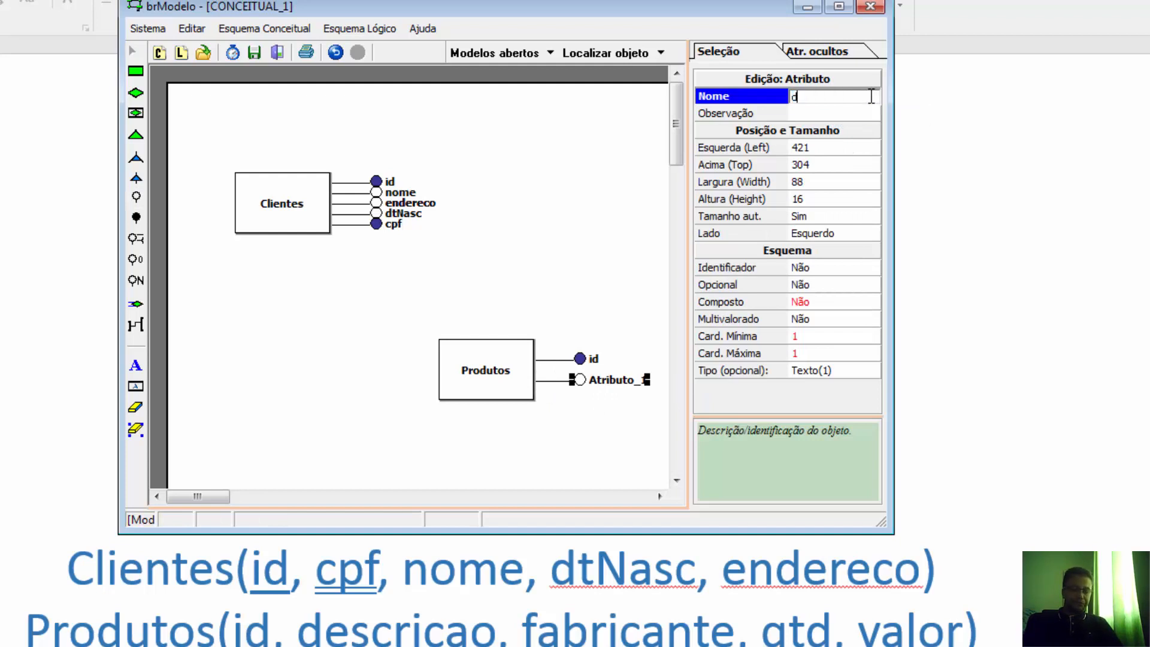
text(escricao)
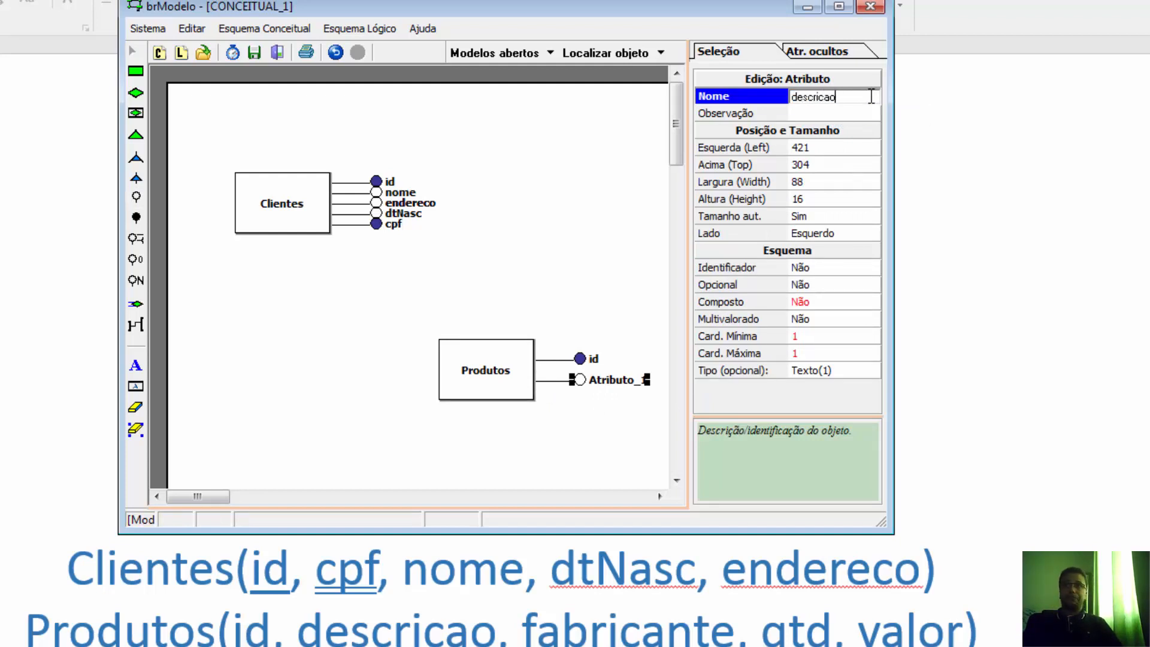
key(Return)
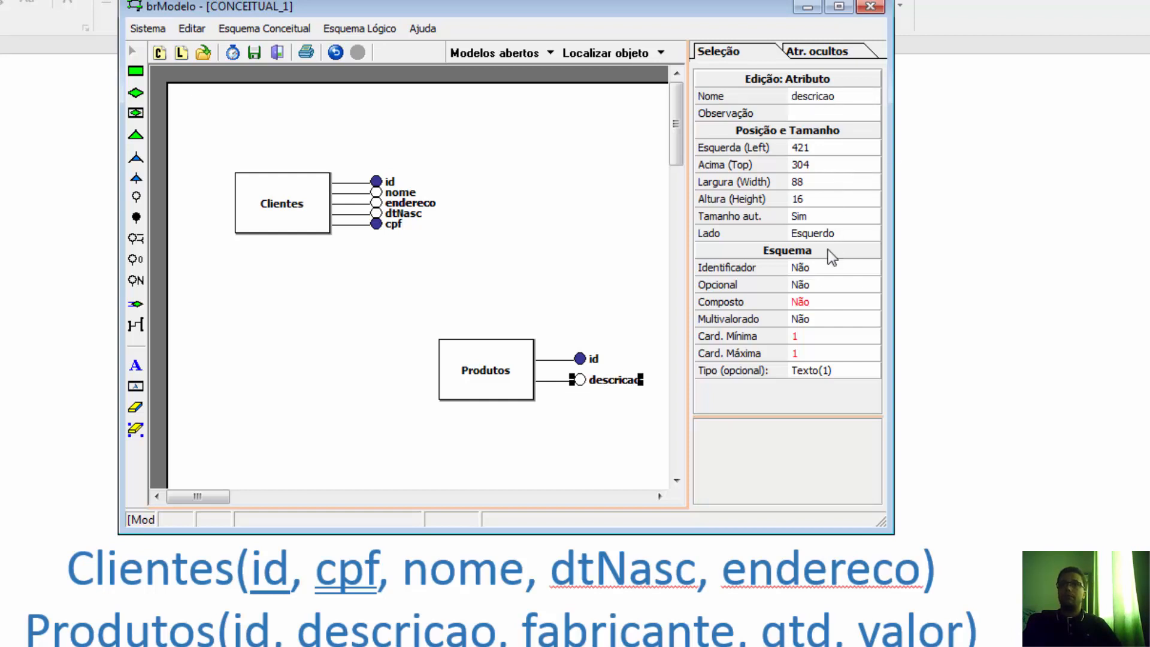
Step: Set the data type of the descricao attribute to varchar(200)
click(842, 369)
text(va)
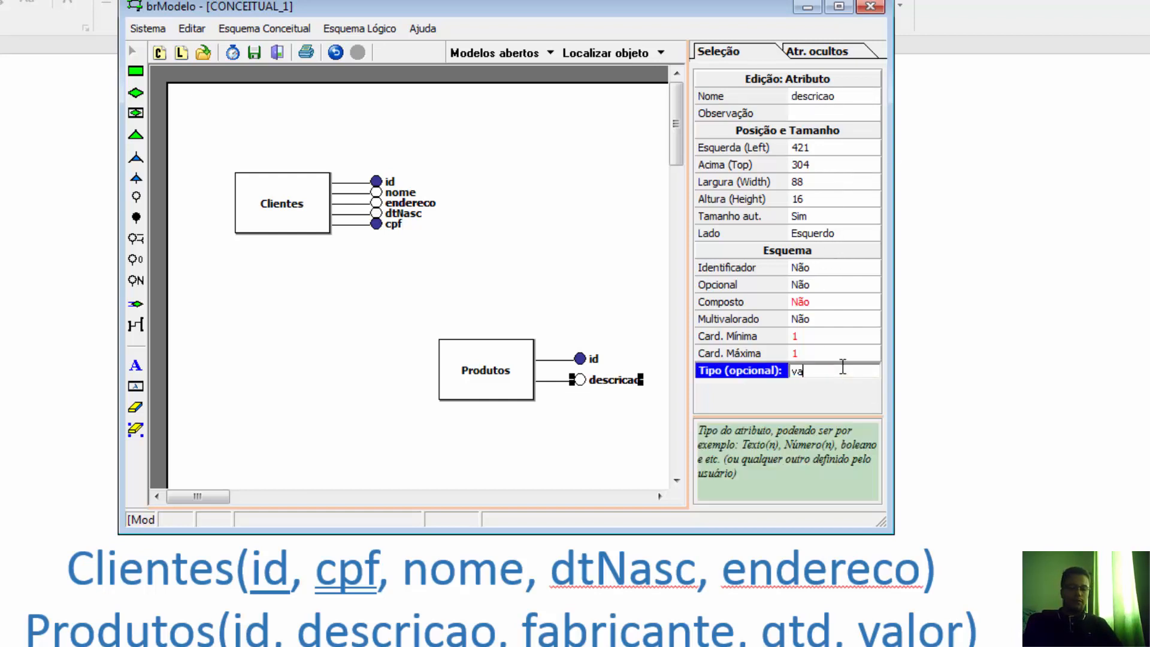
text(rchar(200))
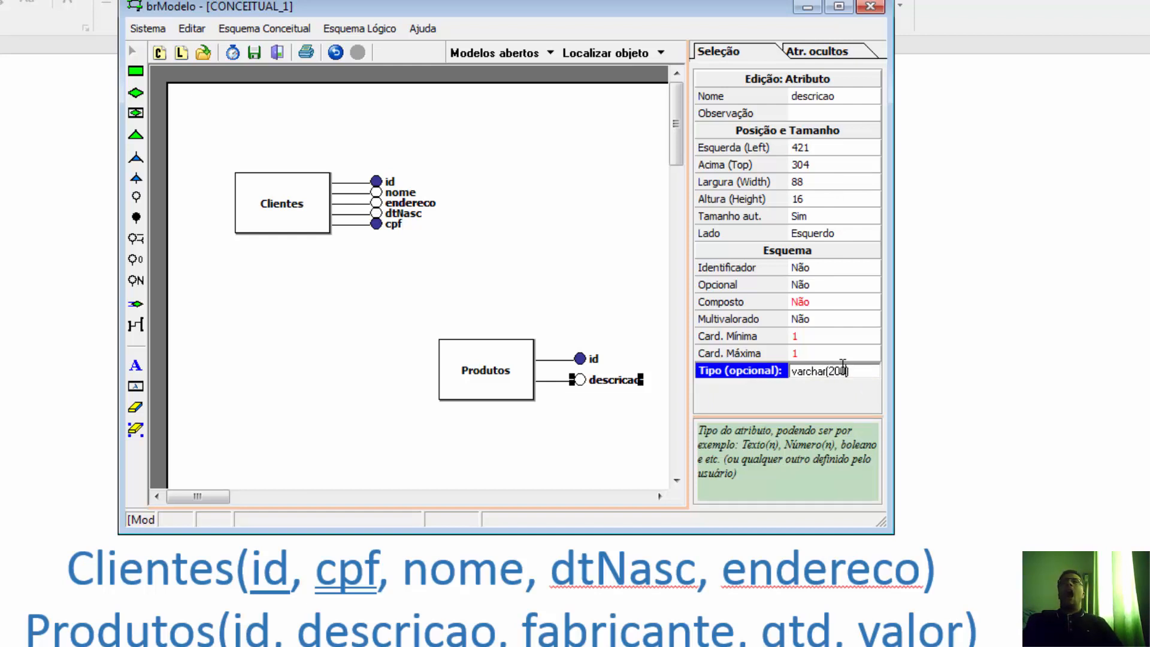
key(Return)
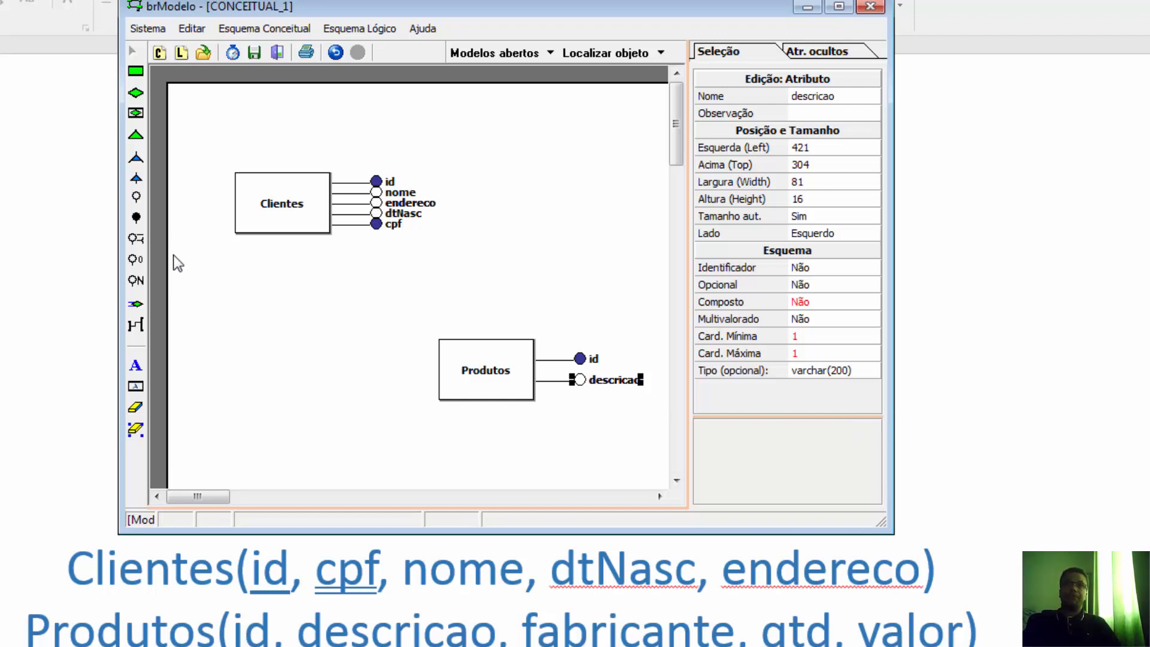
Step: Add a regular, non-identifier attribute to the Produtos entity and name it fabricante
click(137, 197)
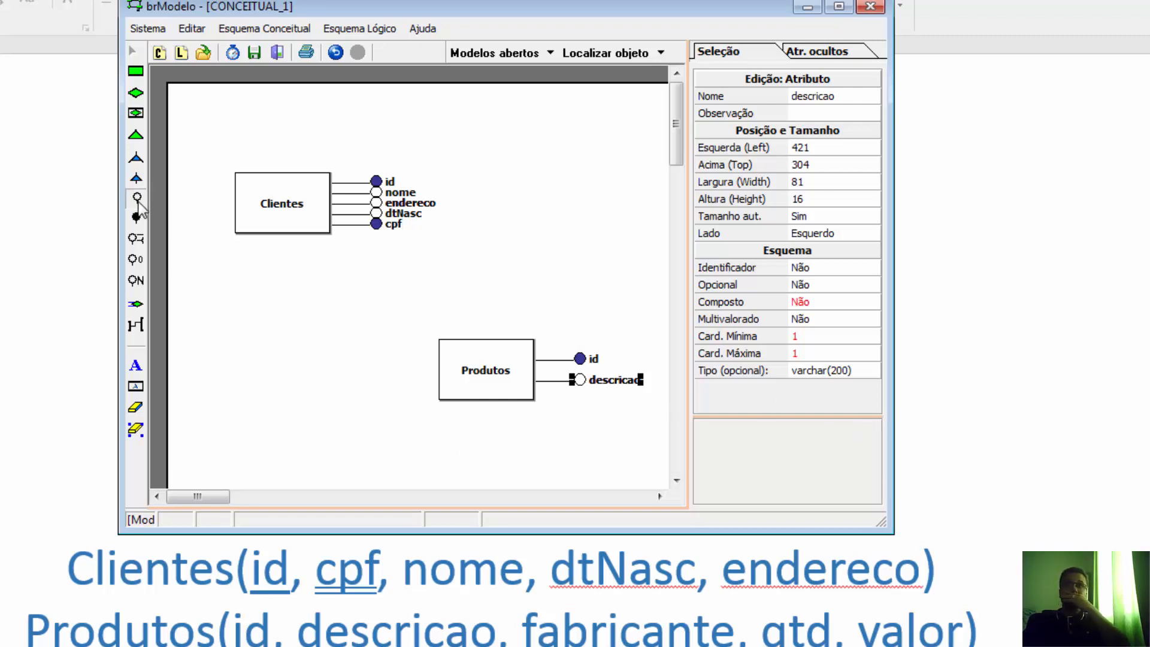
click(530, 394)
click(622, 372)
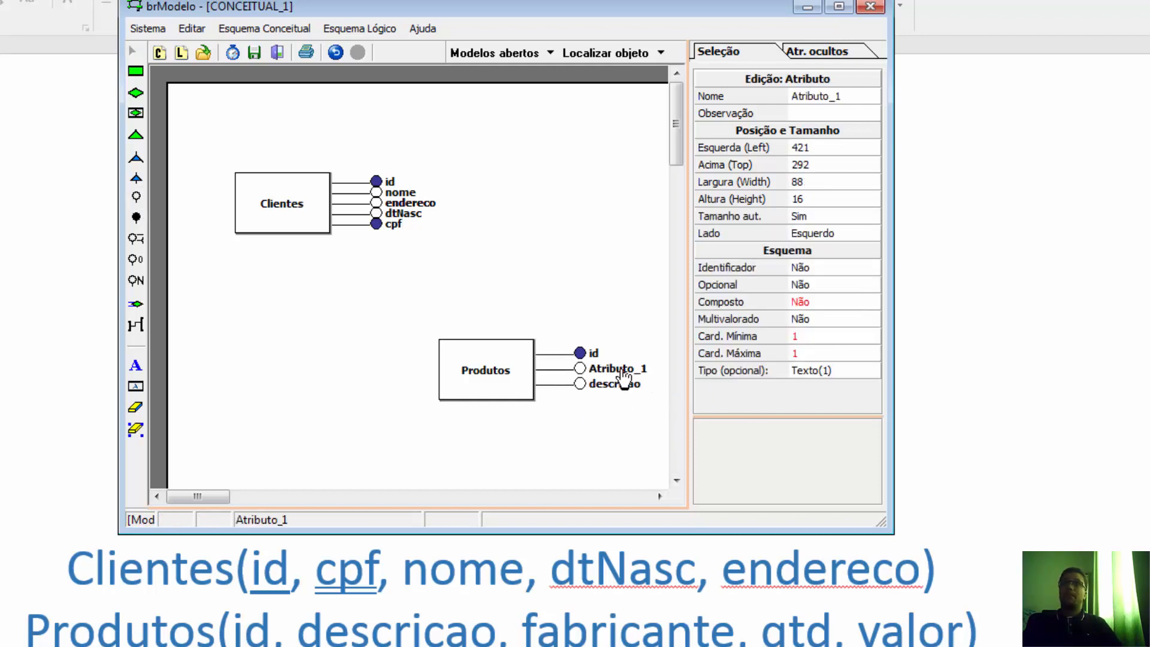
click(867, 96)
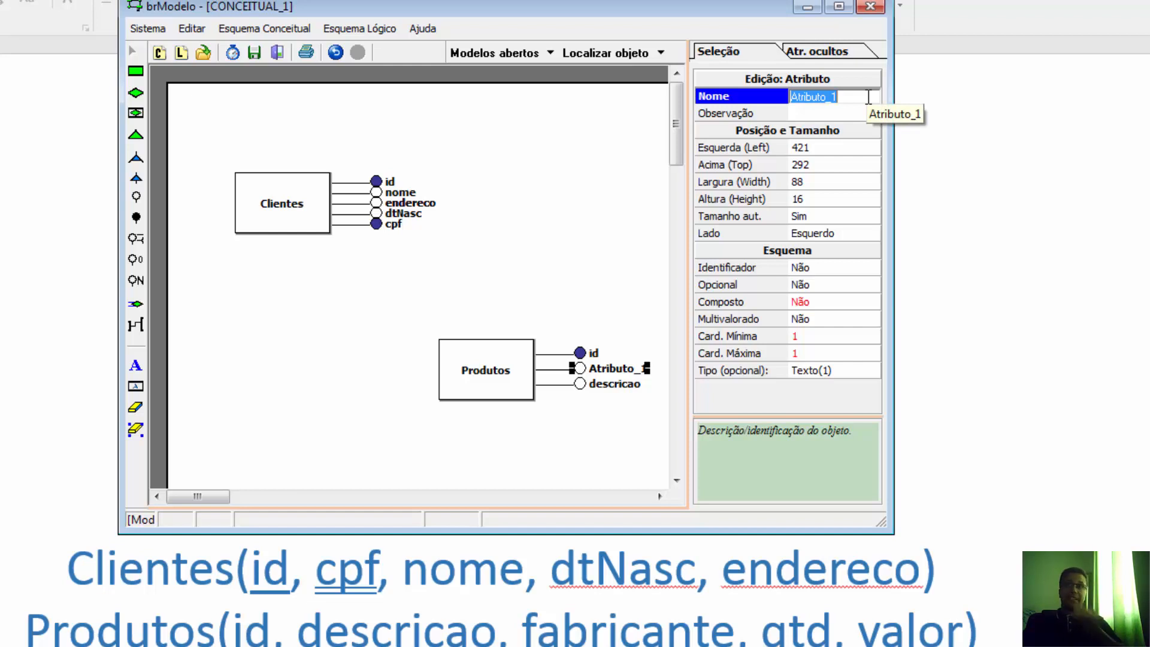
text(fabr)
text(ic)
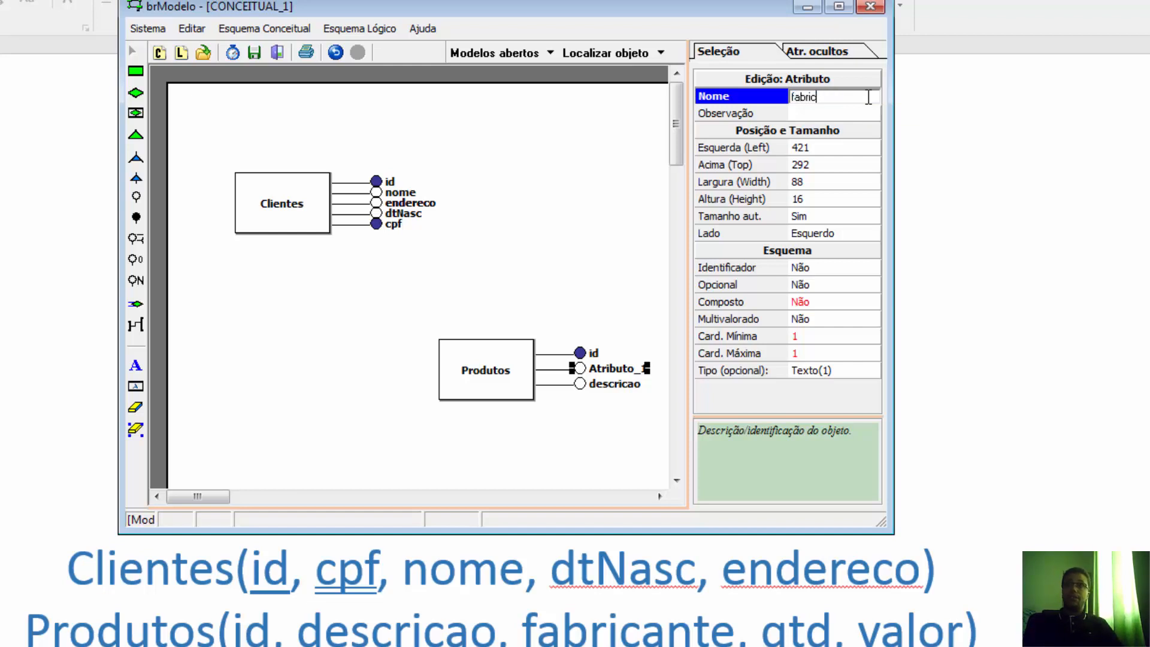
text(ante)
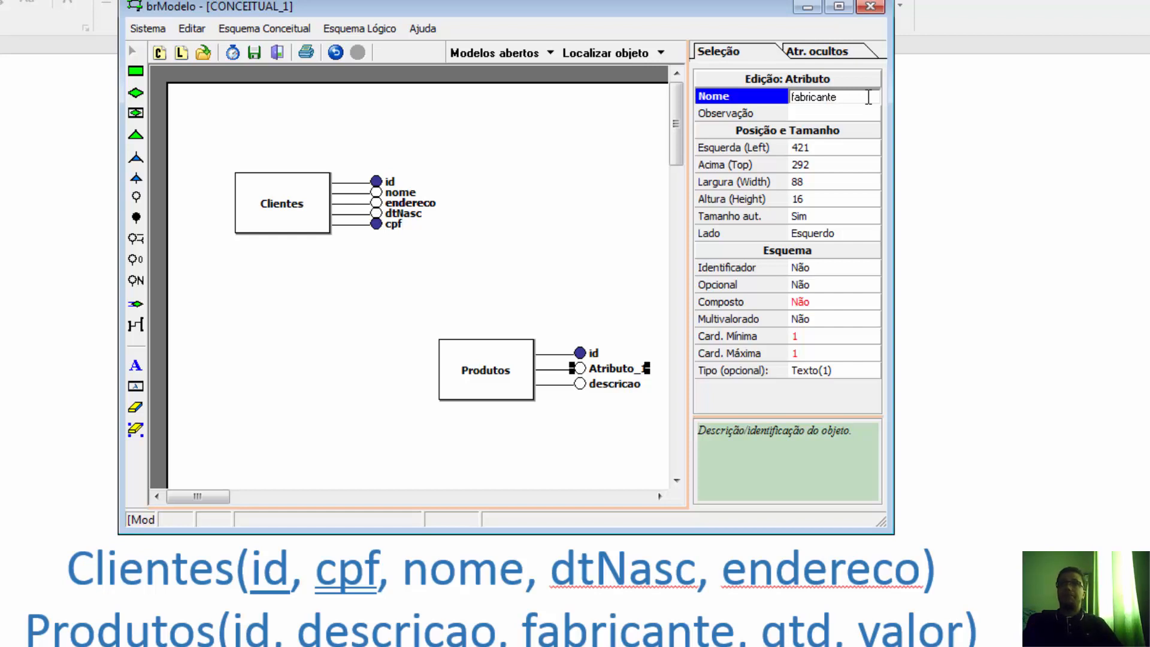
click(823, 334)
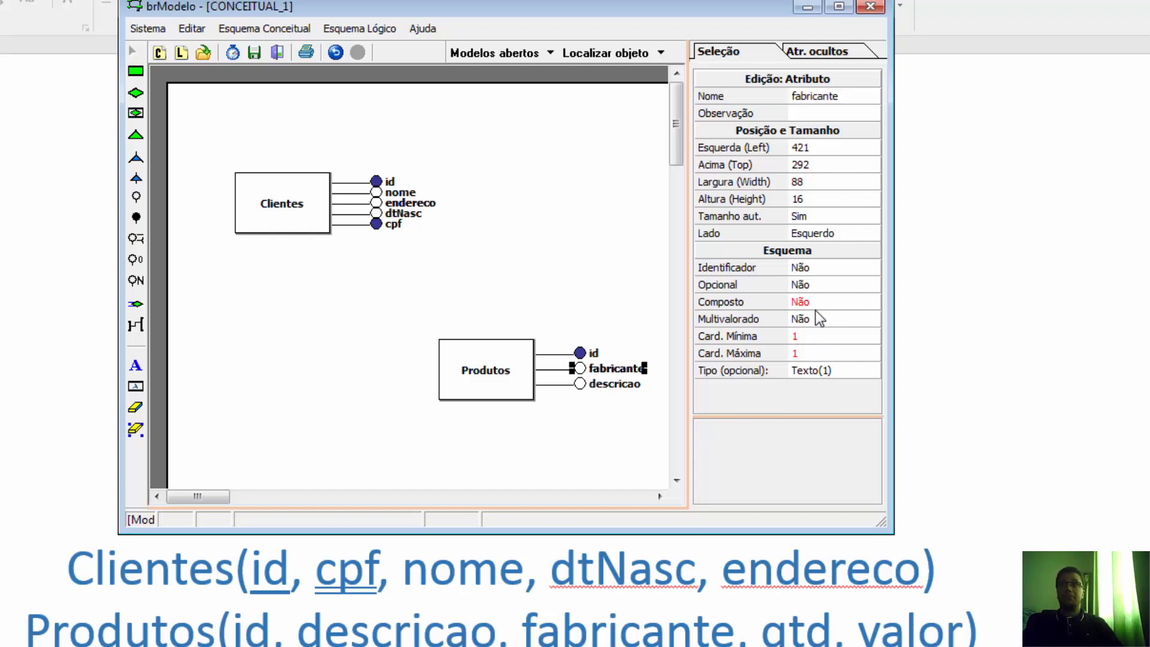
Step: Set the data type of the fabricante attribute to varchar(150)
click(847, 370)
text(var)
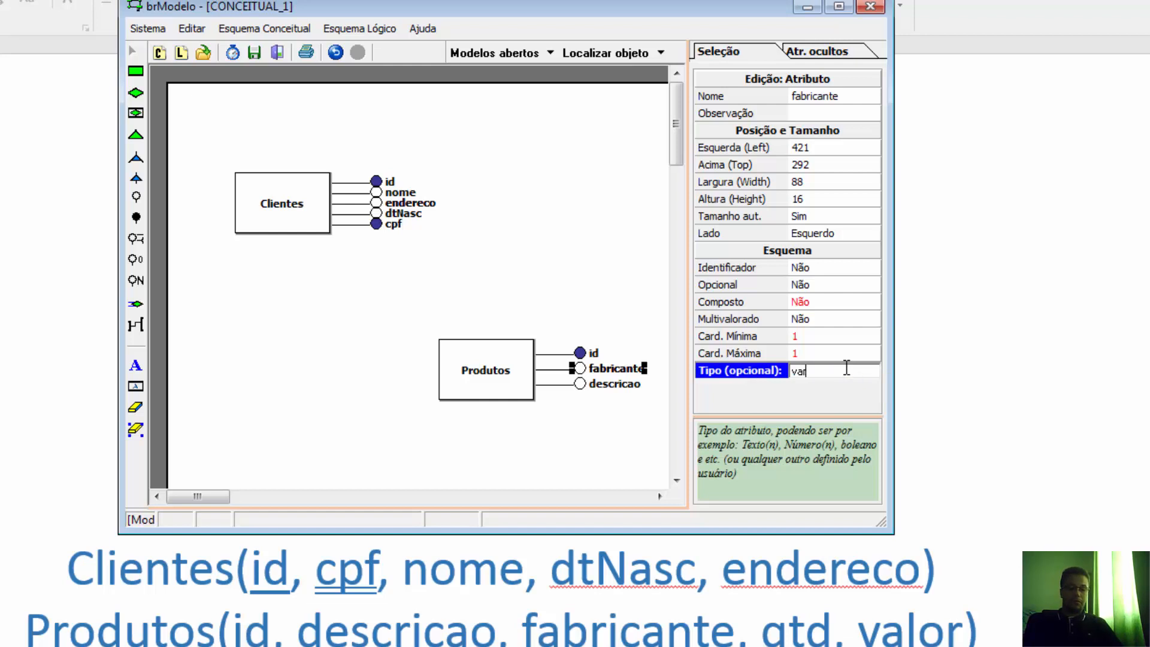
text(char())
text(150)
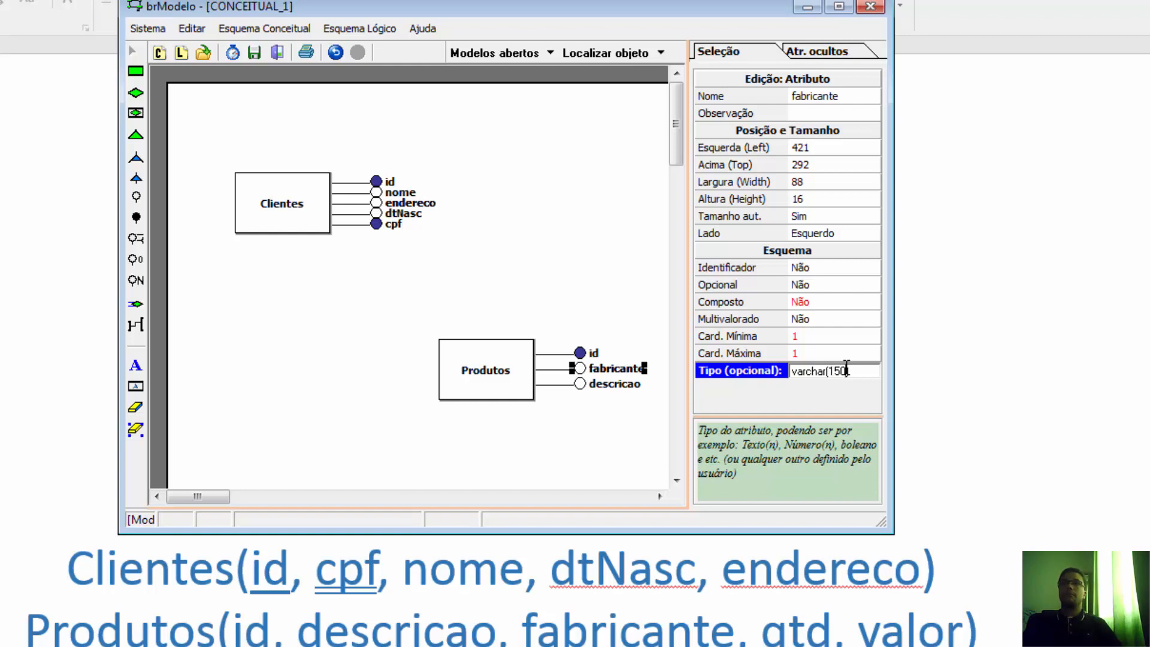
key(Return)
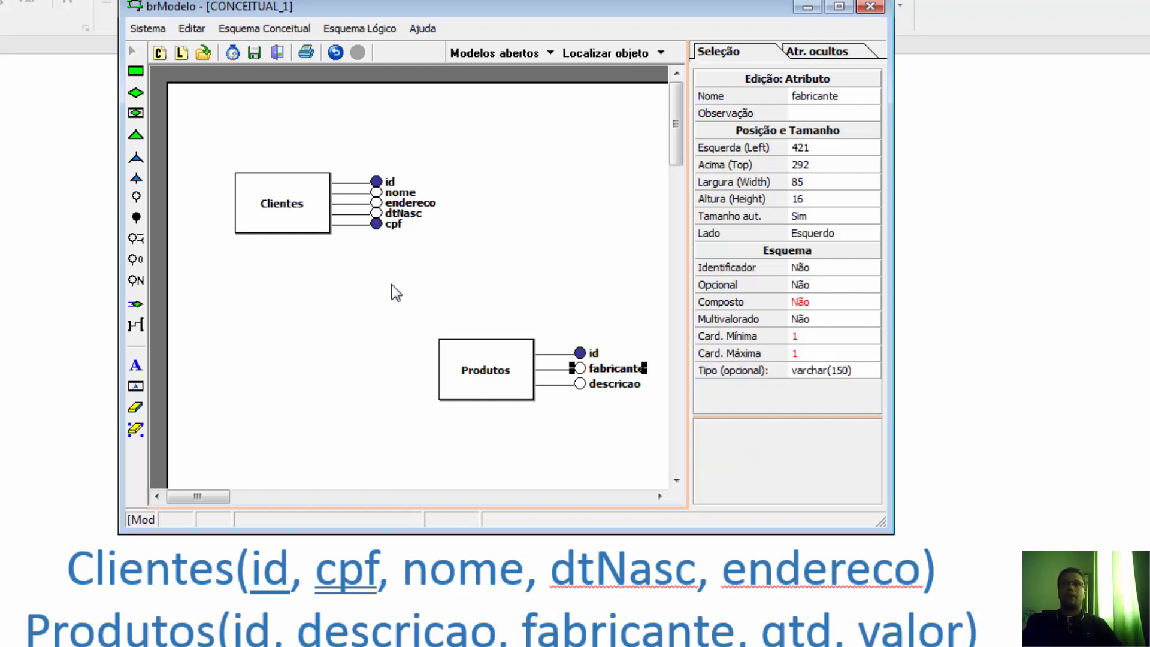
Step: Add a regular, non-identifier attribute to the Produtos entity and name it qtd
click(136, 197)
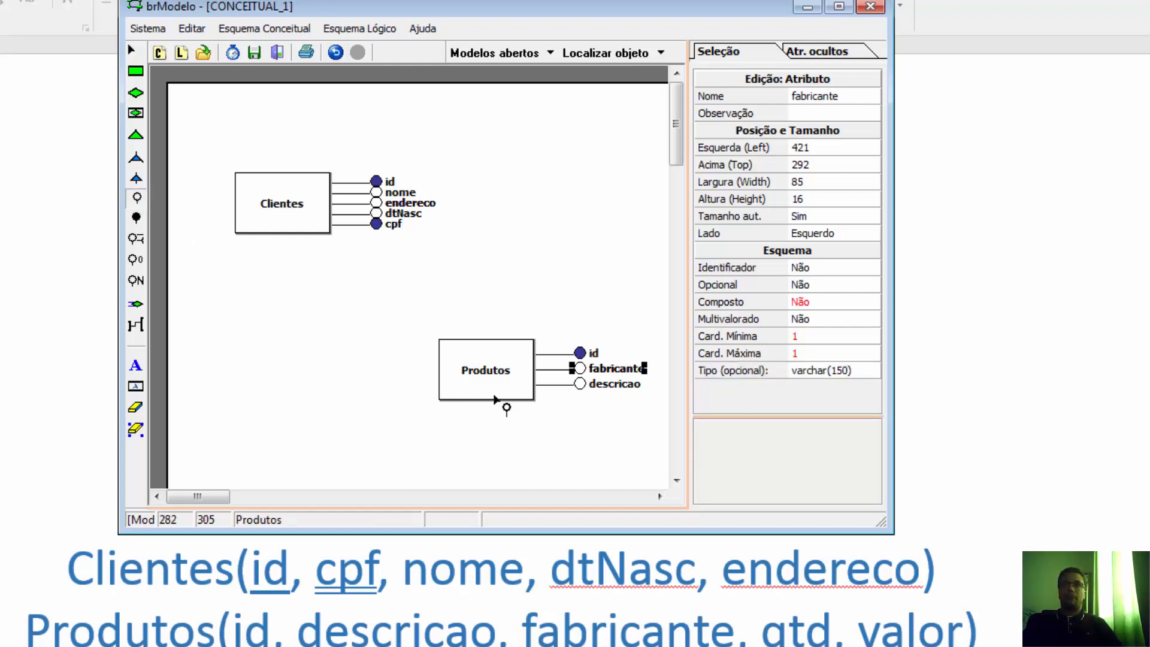
click(527, 392)
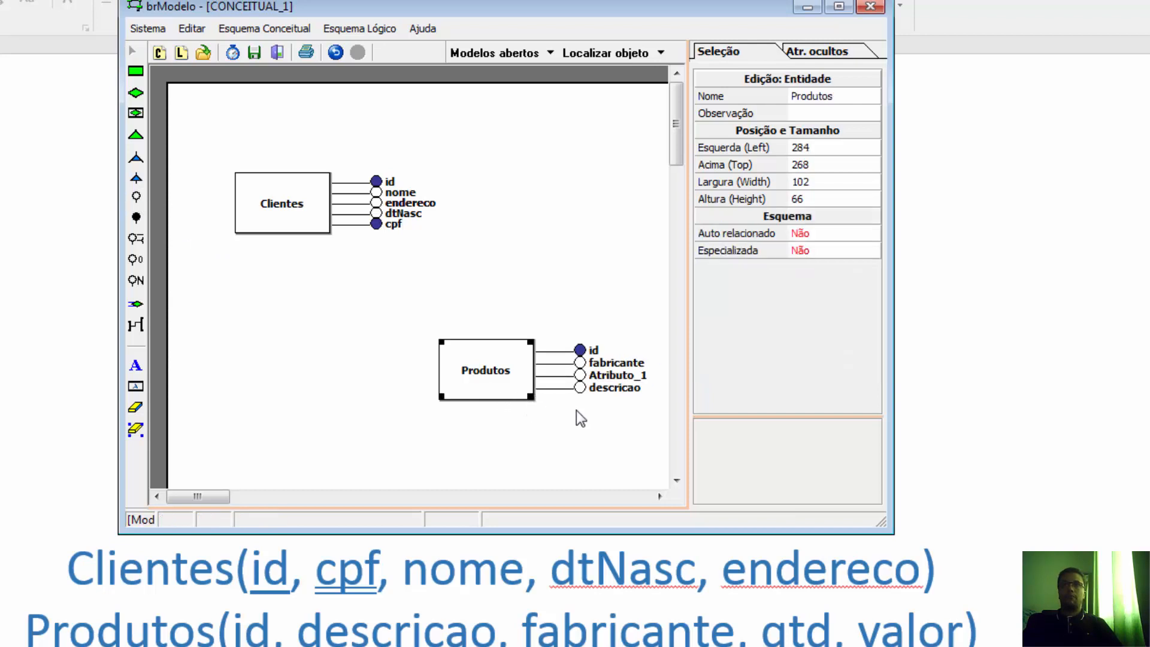
click(617, 376)
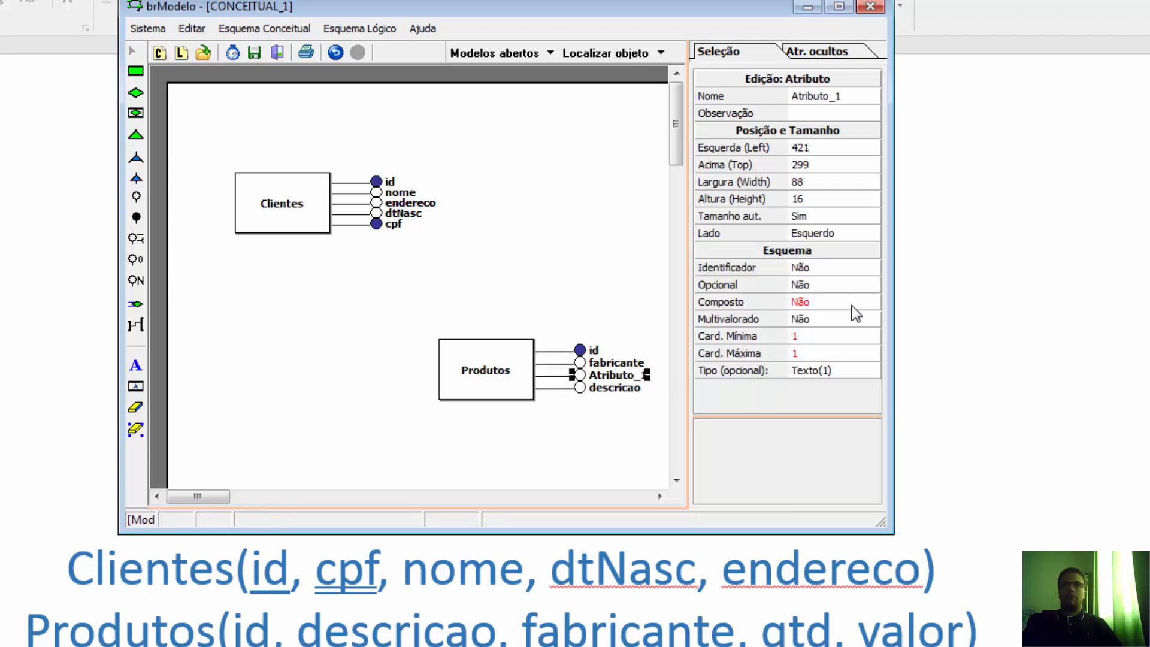
click(857, 96)
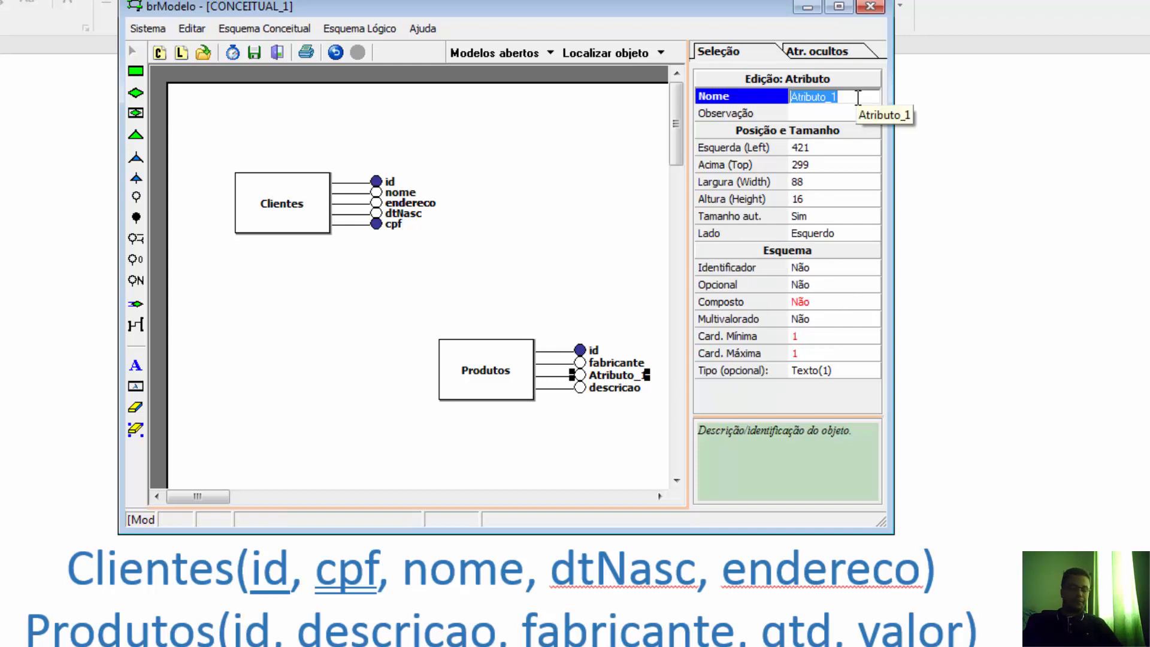
text(qtd)
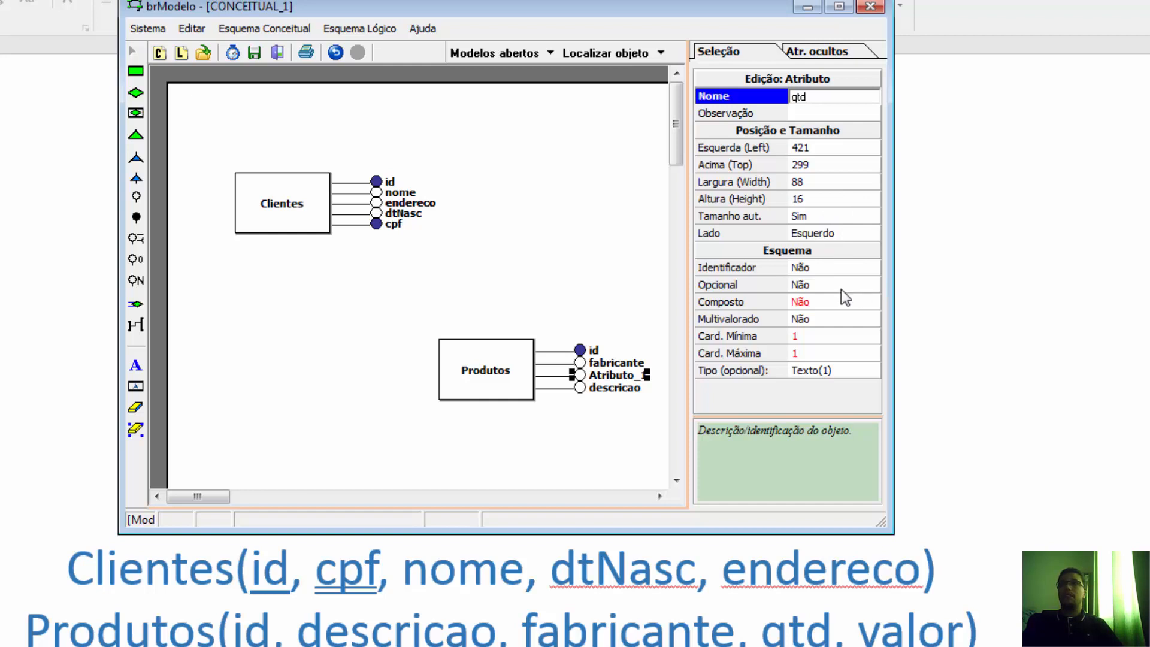
key(Return)
Step: Set the data type of the qtd attribute of Produtos to int(3)
click(838, 372)
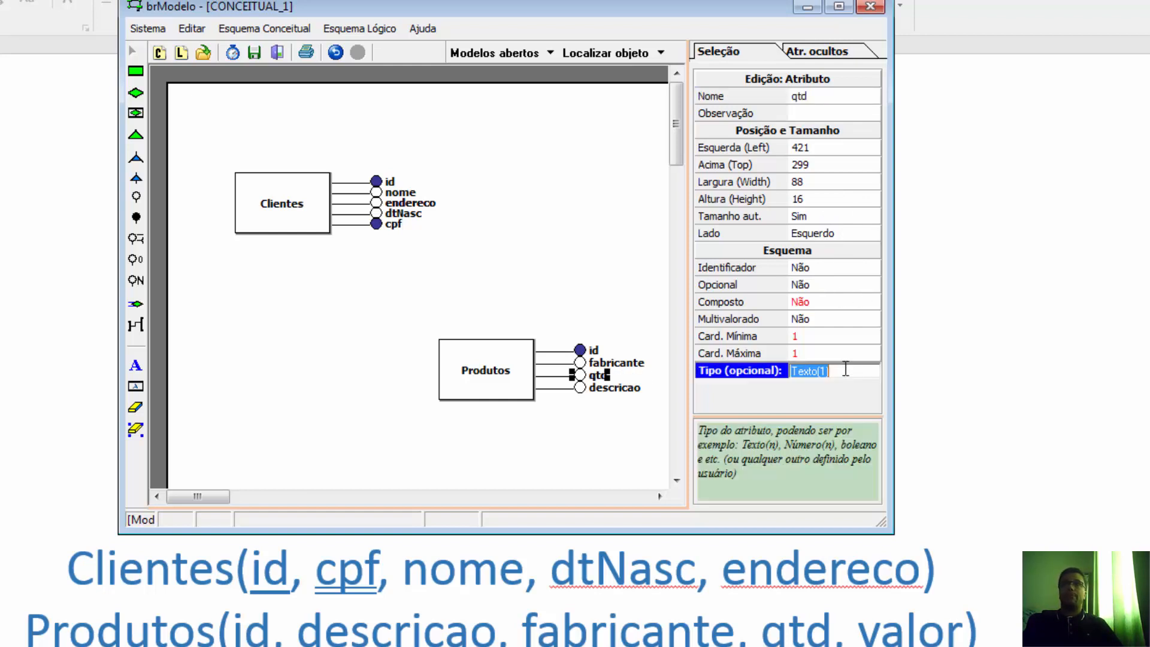
text(int)
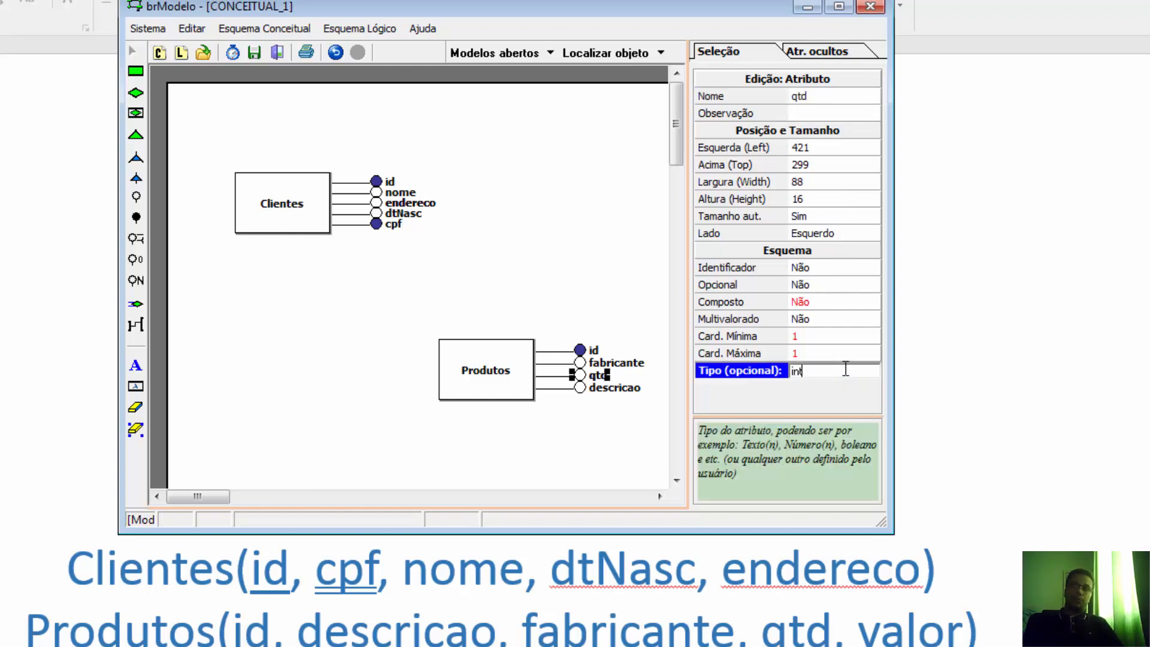
text(())
key(Left)
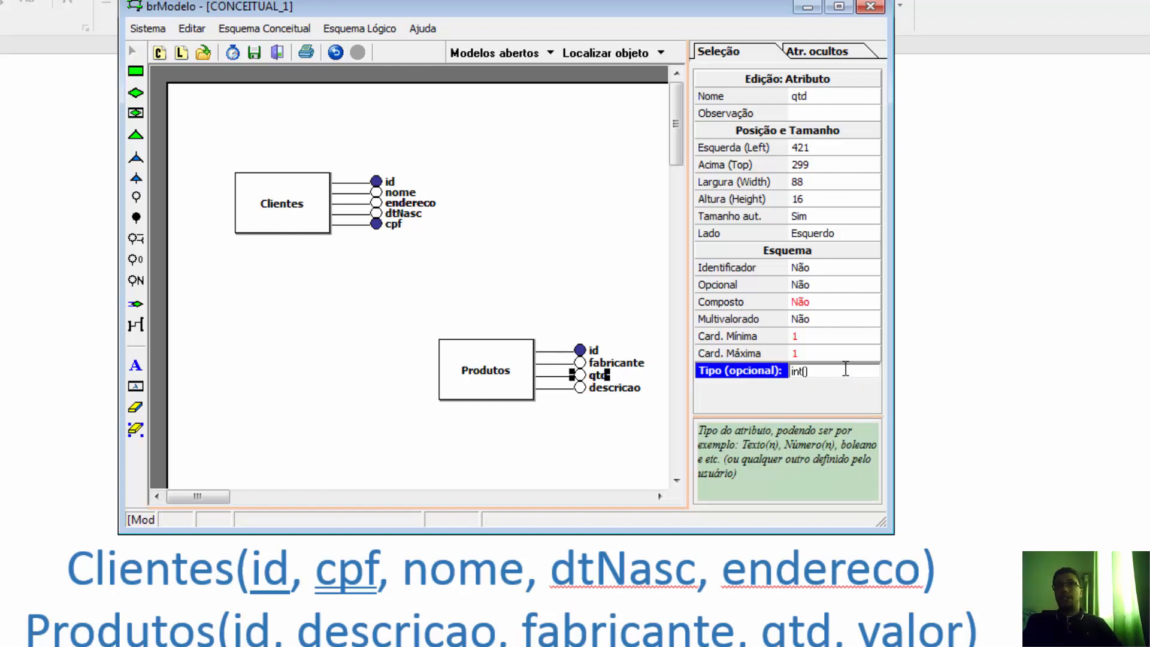
text(999)
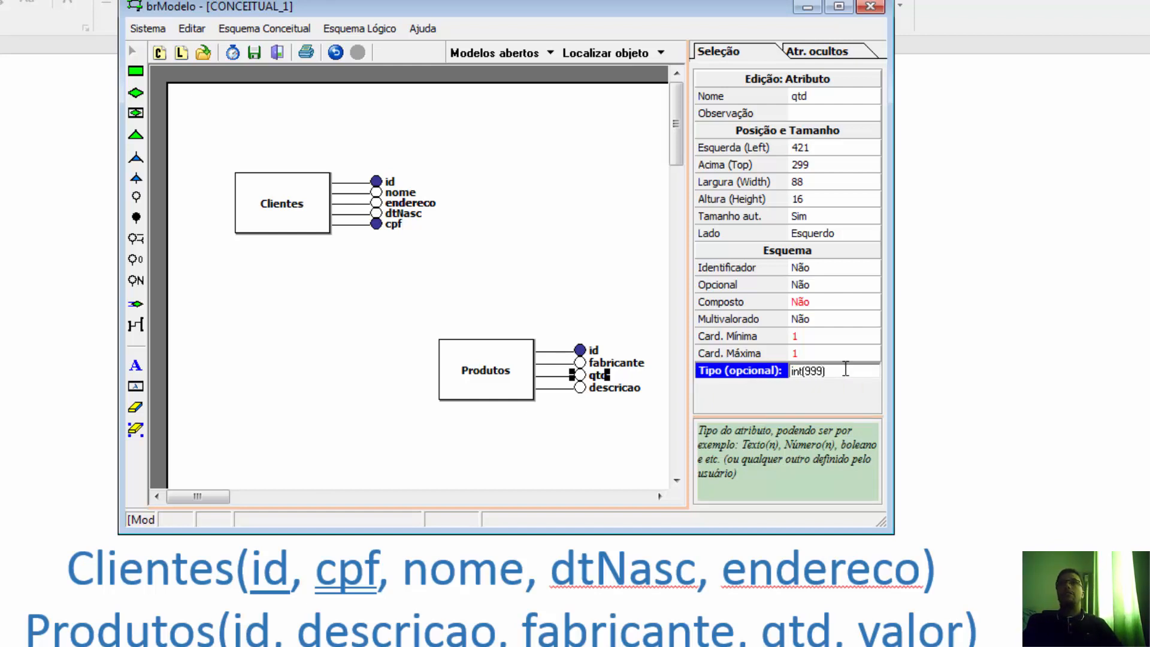
key(BackSpace)
key(BackSpace)
key(BackSpace)
text(3)
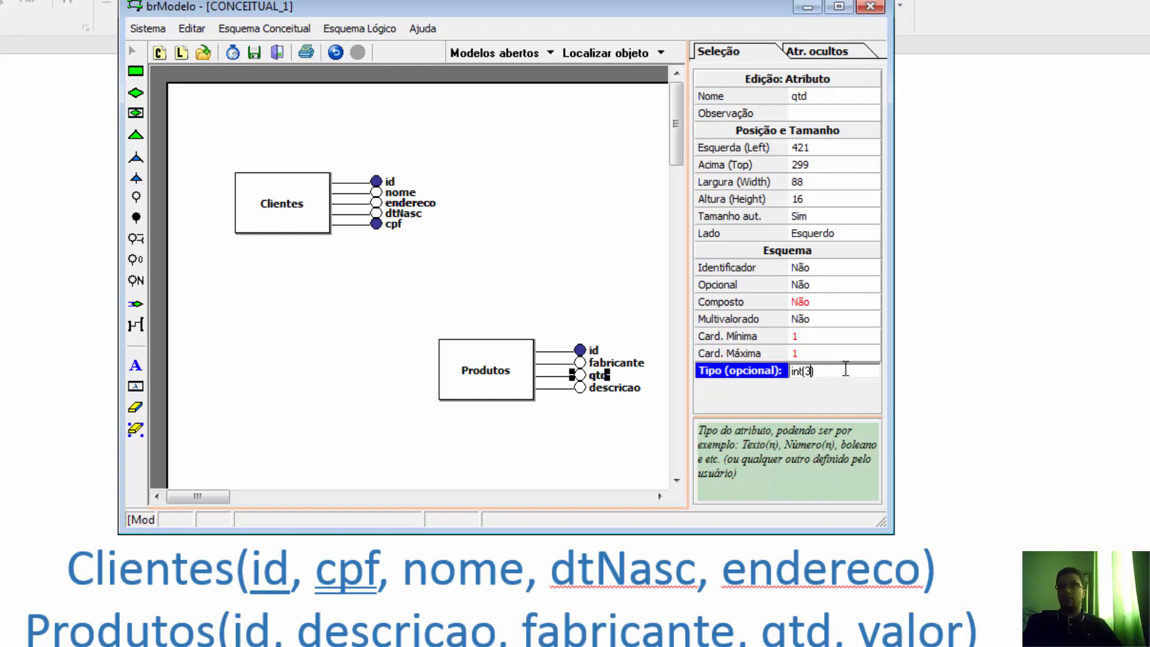
key(Return)
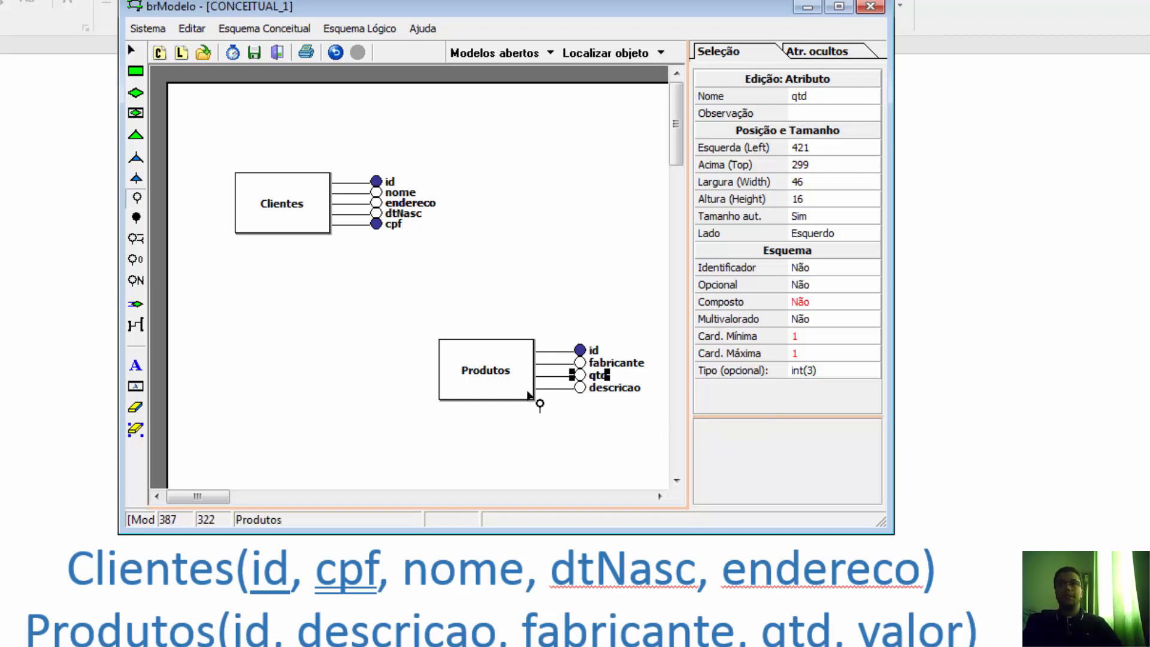
Step: Add a regular, non-identifier attribute to the Produtos entity and name it valor
click(136, 197)
click(508, 381)
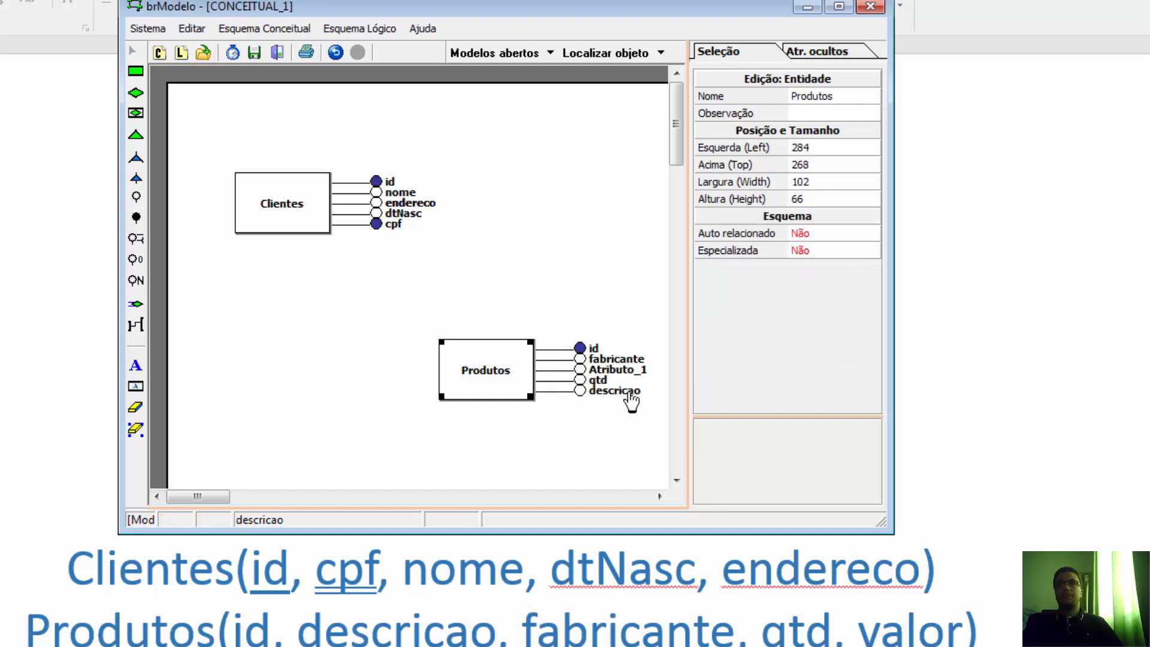
click(629, 372)
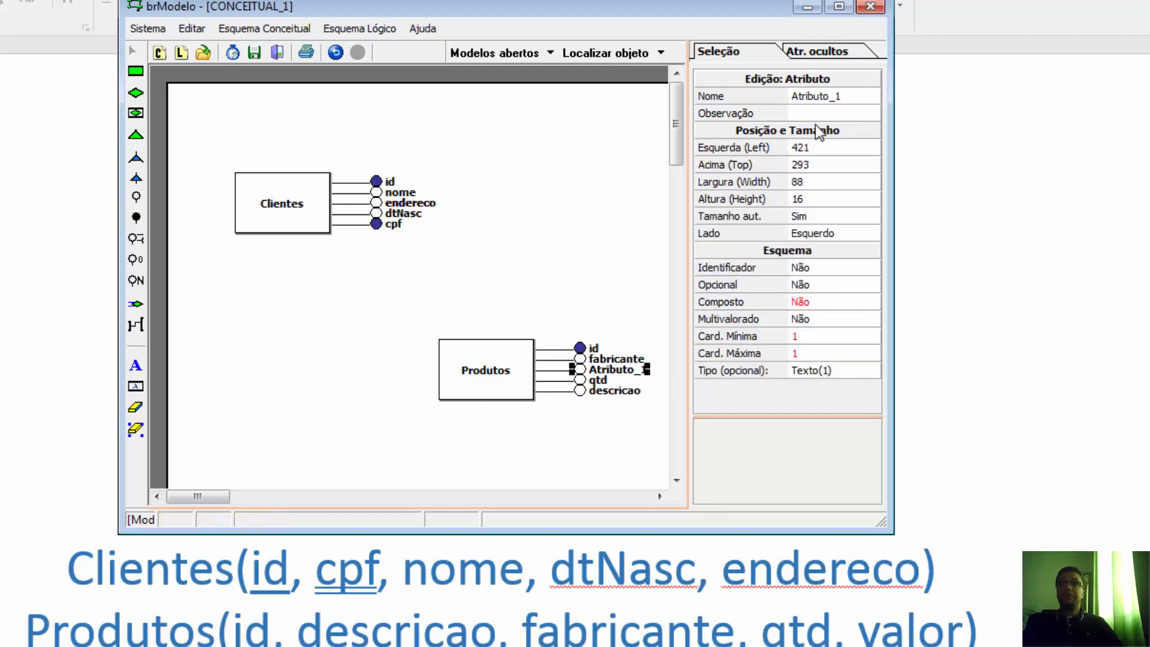
click(845, 99)
text(valor)
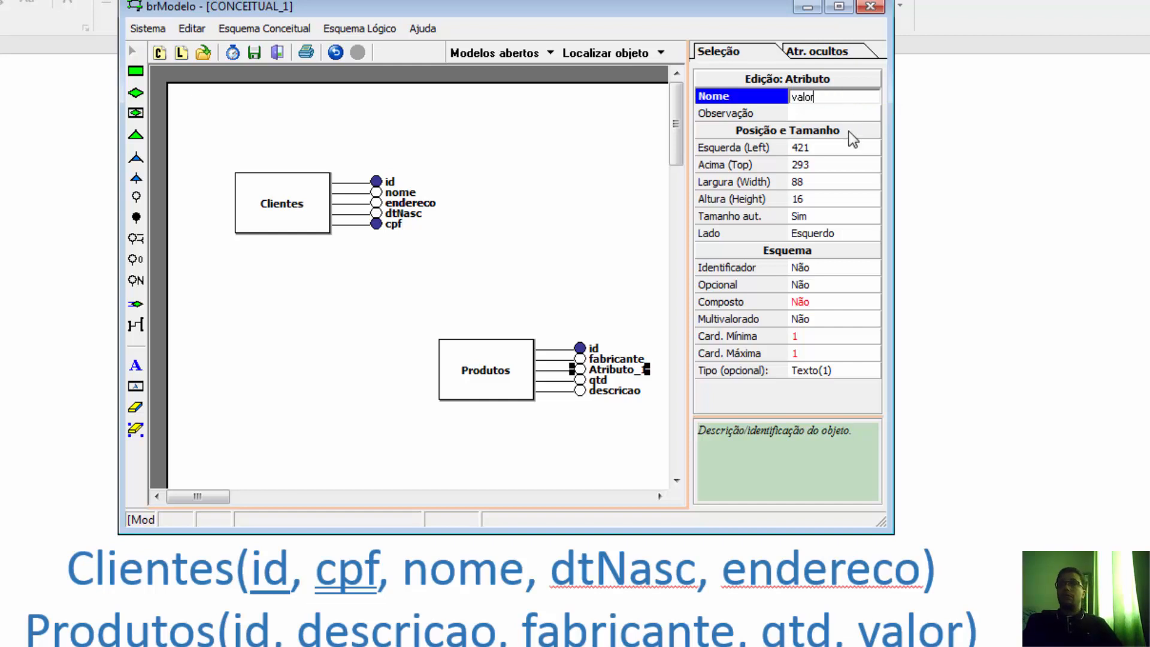
key(Return)
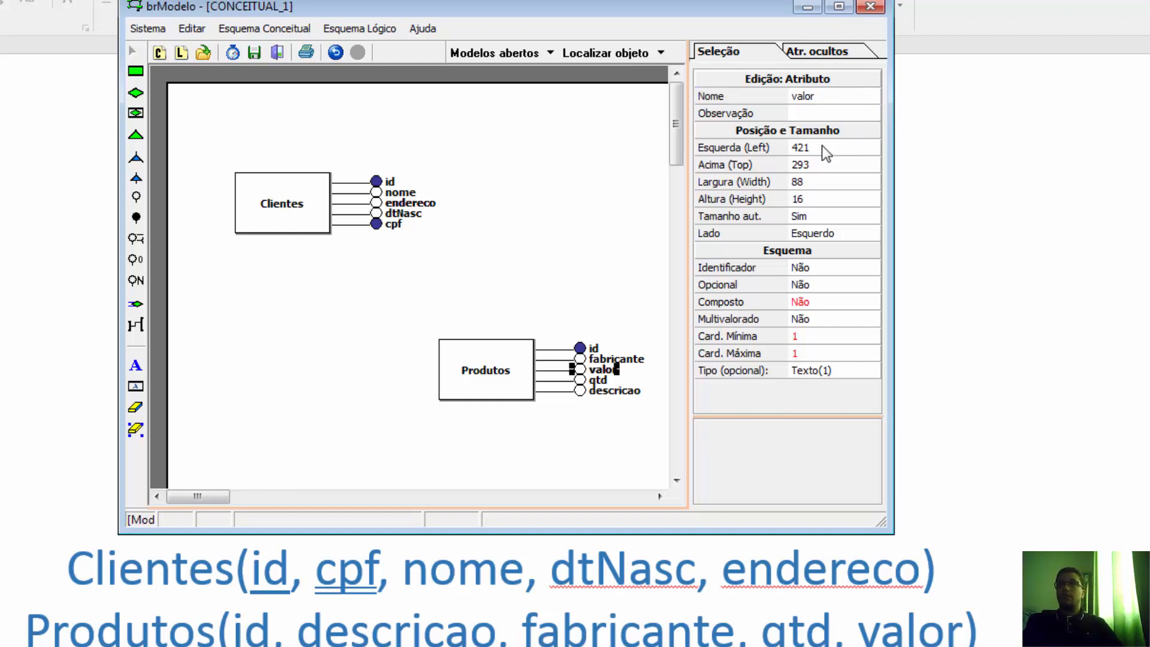
Step: Set the data type of the valor attribute of Produtos to float
click(832, 370)
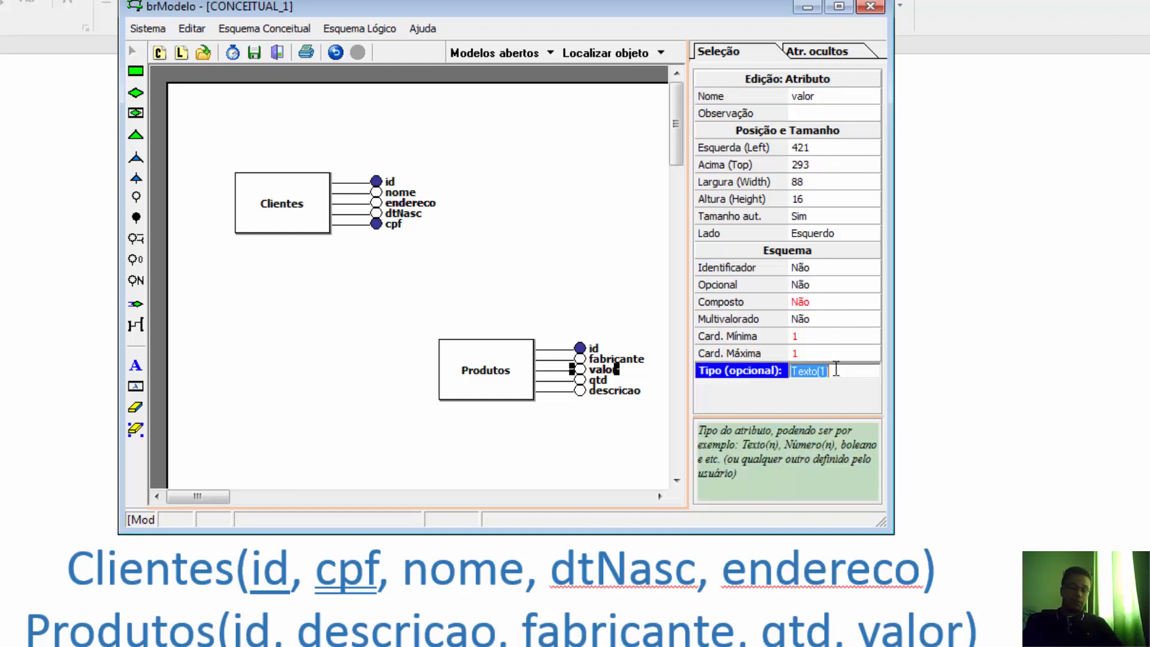
text(float)
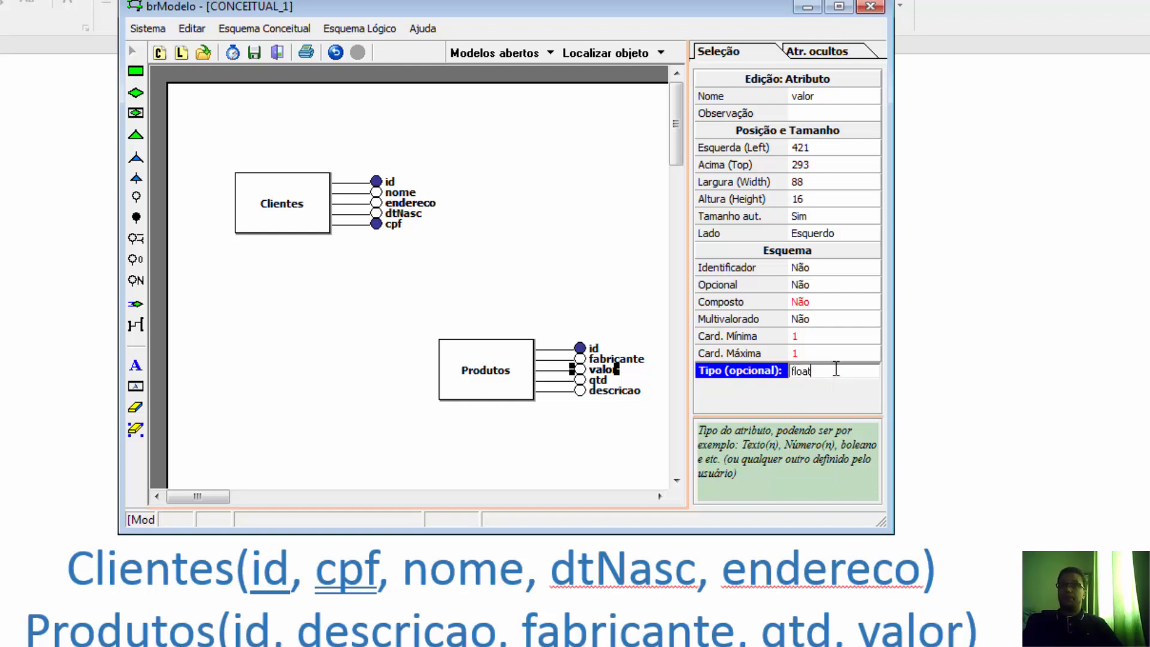
key(Return)
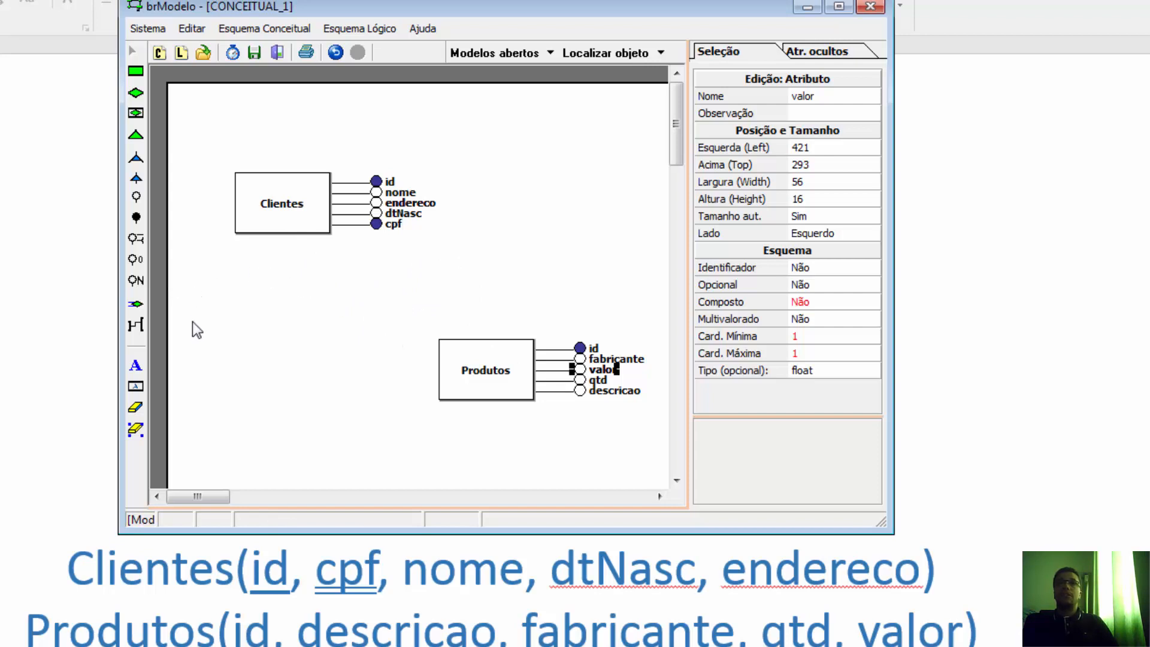
Step: Connect the Clientes and Produtos entities with a relationship and move its diamond slightly down and to the left between them
click(136, 325)
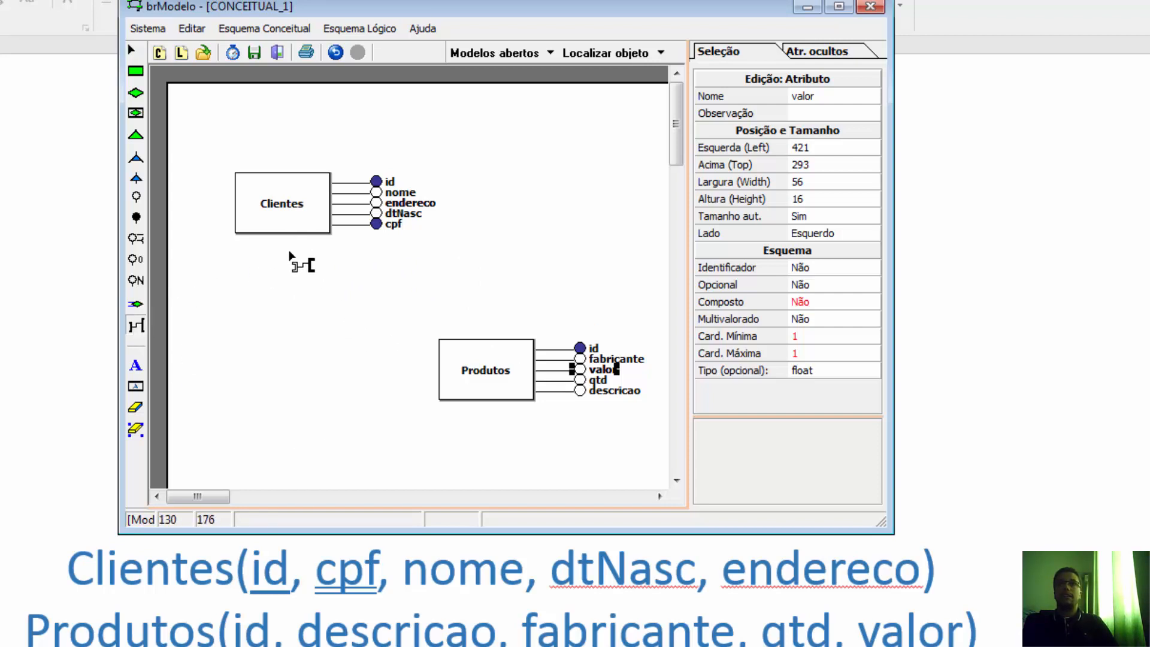
click(287, 206)
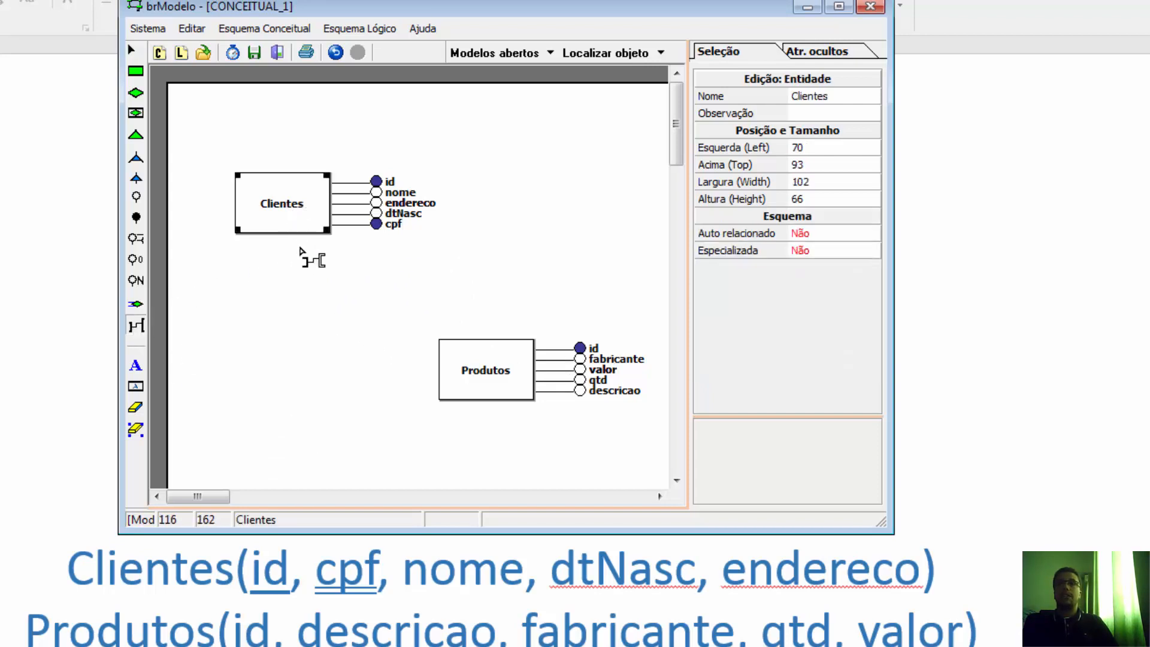
click(482, 370)
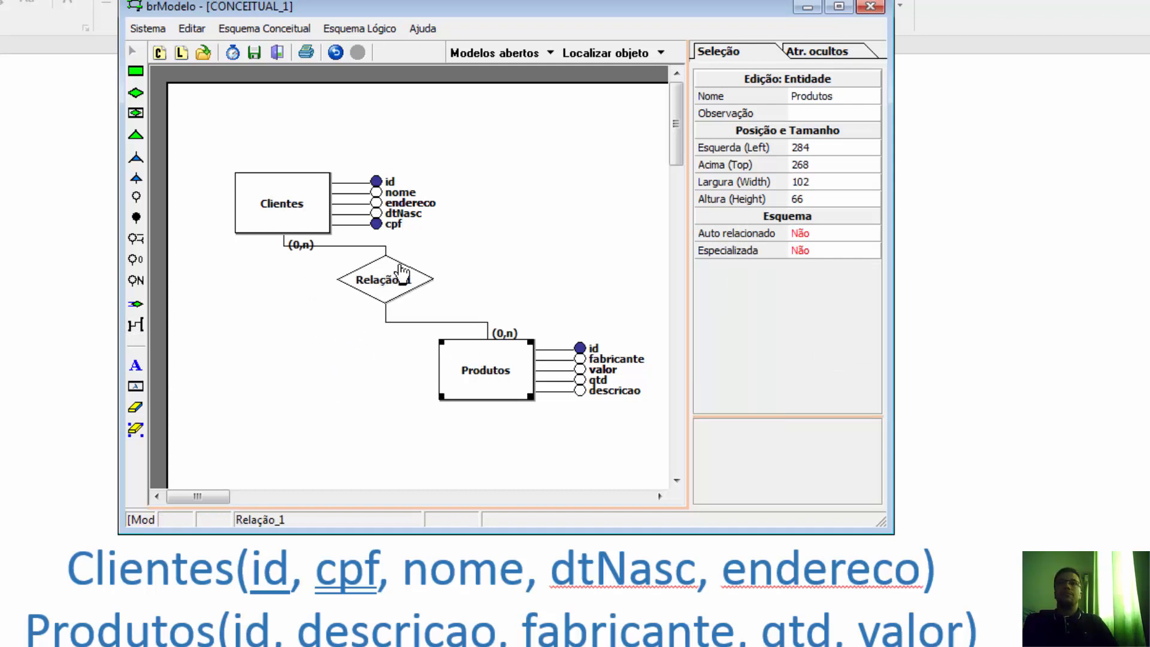
drag(401, 273, 379, 302)
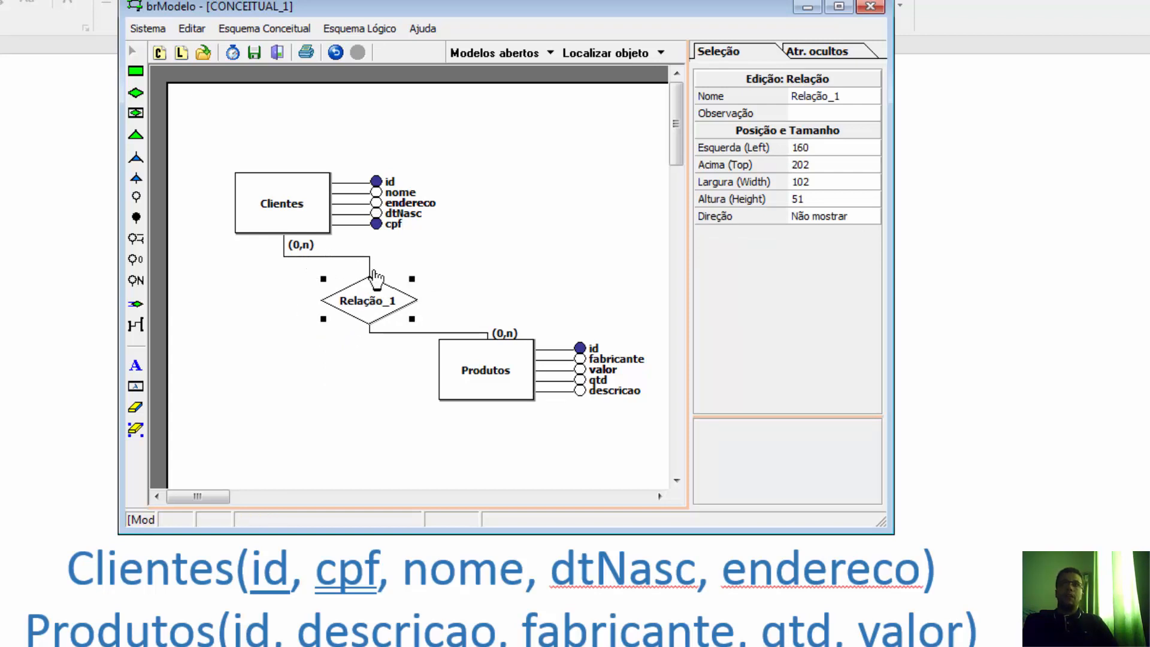
Step: Rename the relationship between Clientes and Produtos as Compra
click(861, 102)
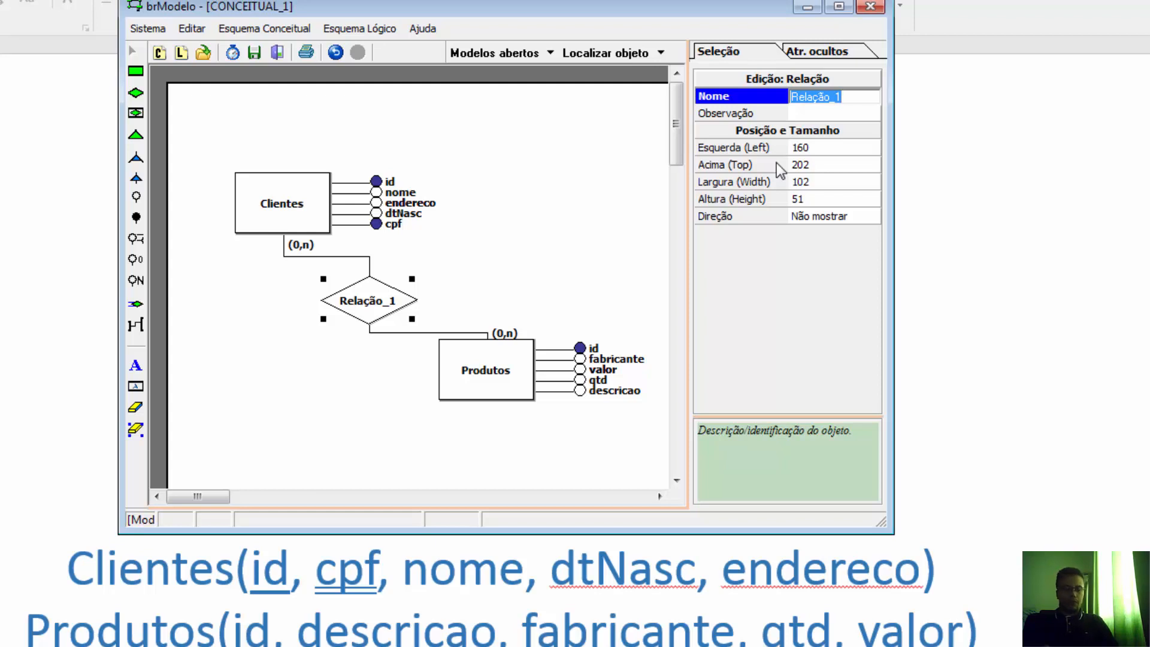
text(Compra)
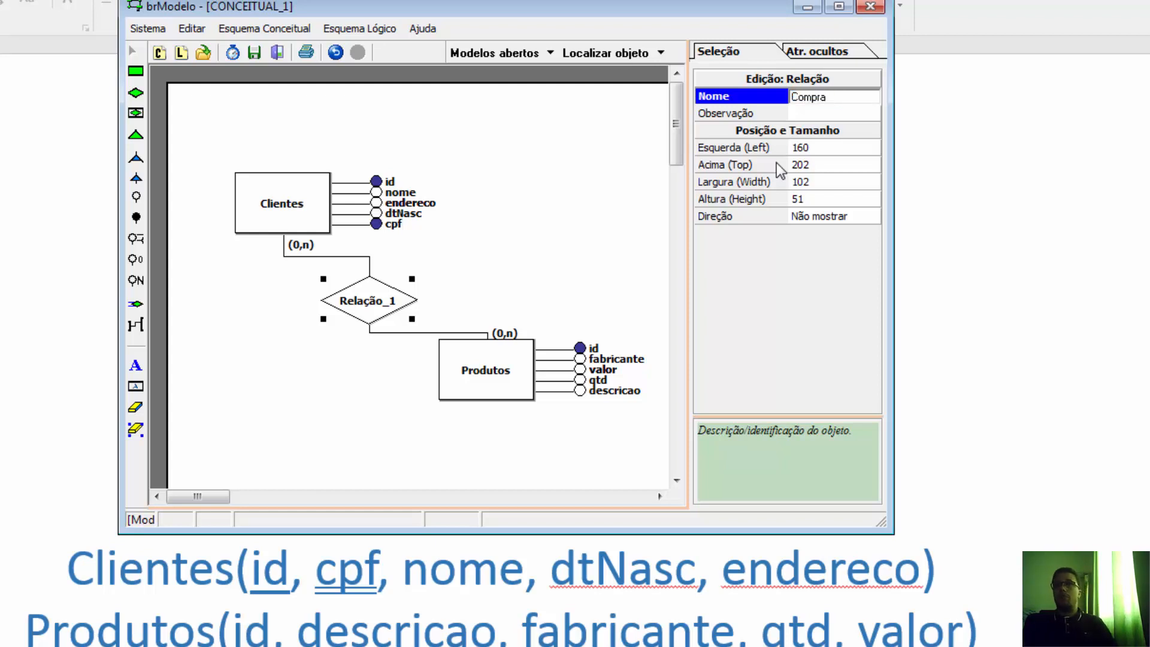
key(Return)
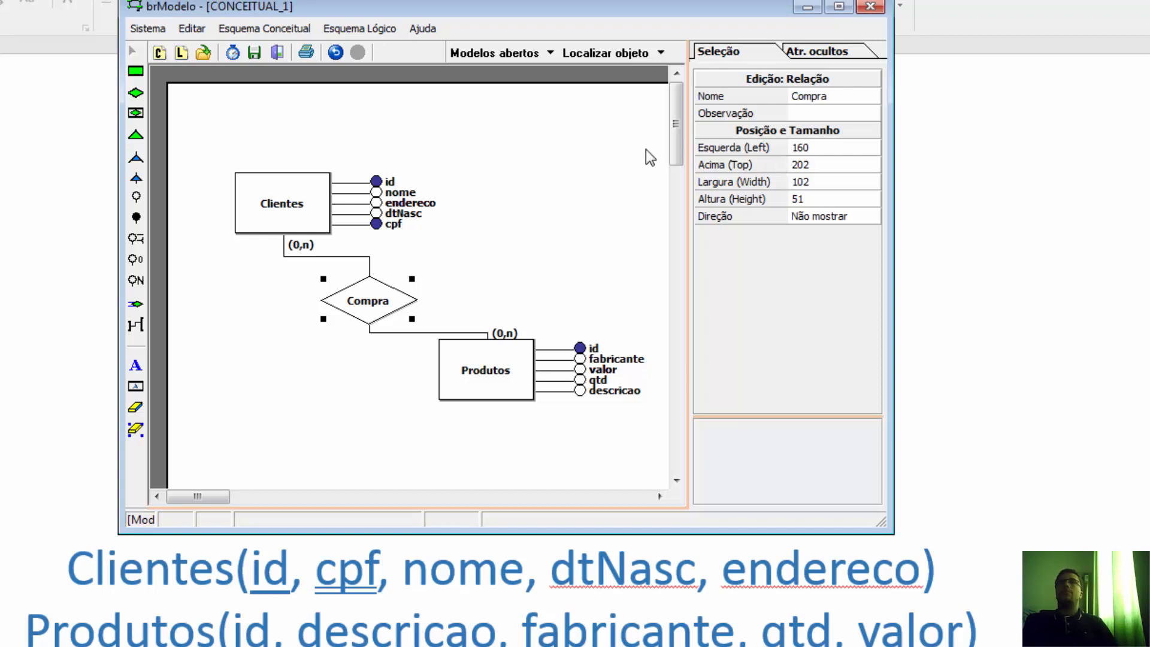
Step: Set the cardinality on the Clientes side of the Compra relationship to (1,n)
click(528, 264)
click(300, 244)
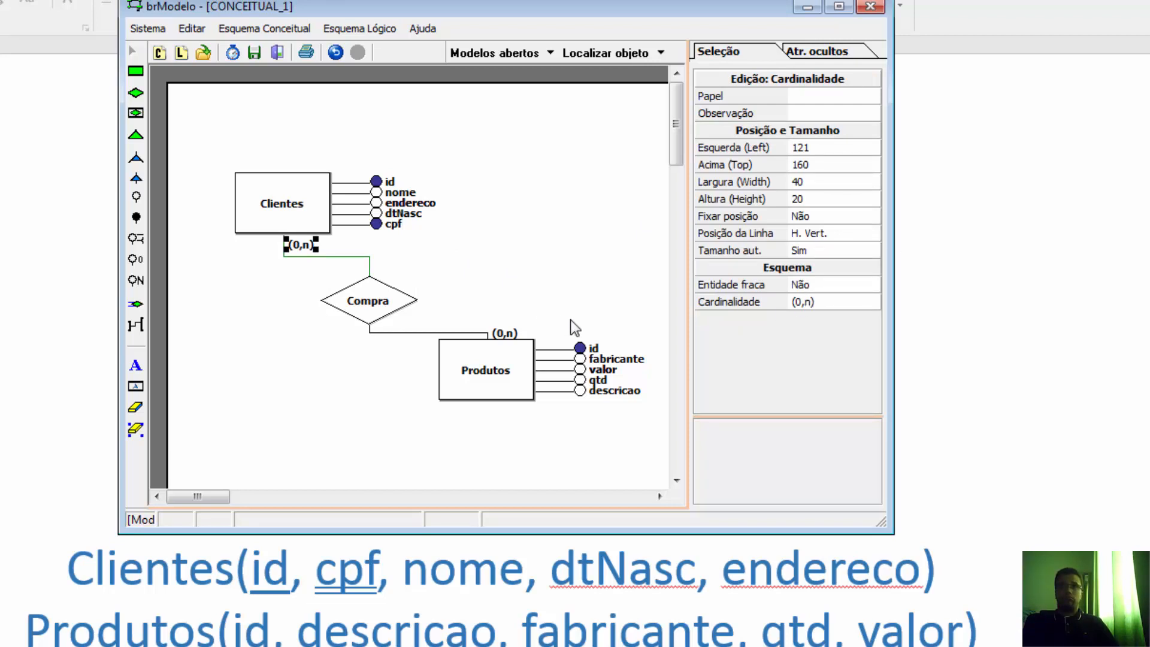
click(506, 333)
click(834, 303)
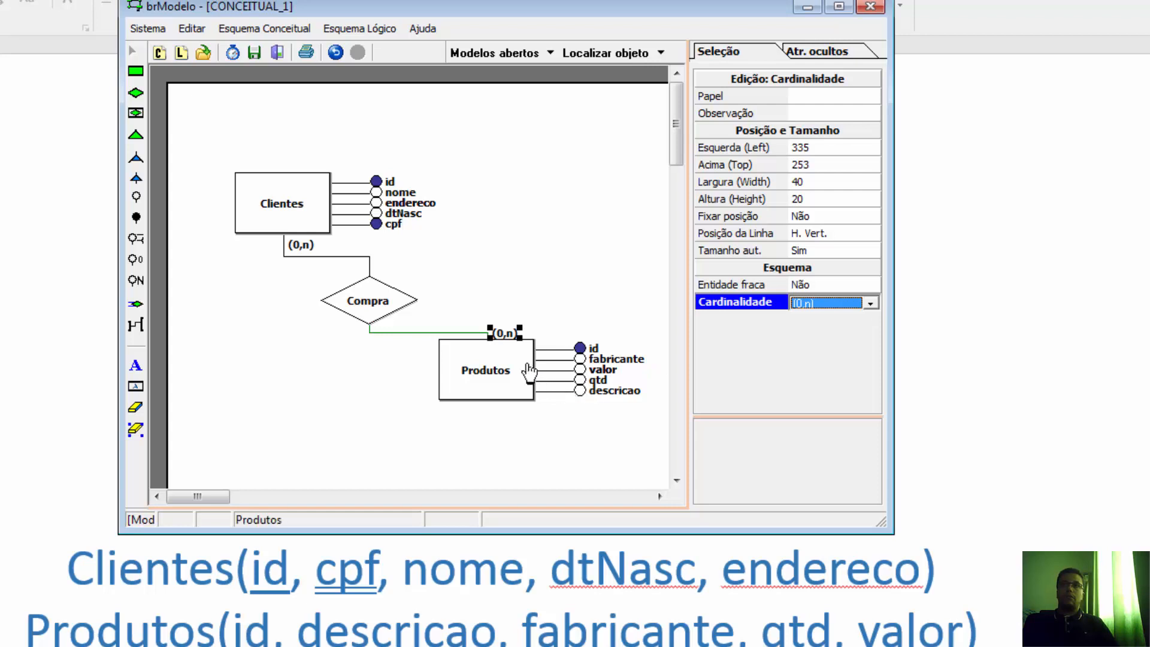
click(297, 247)
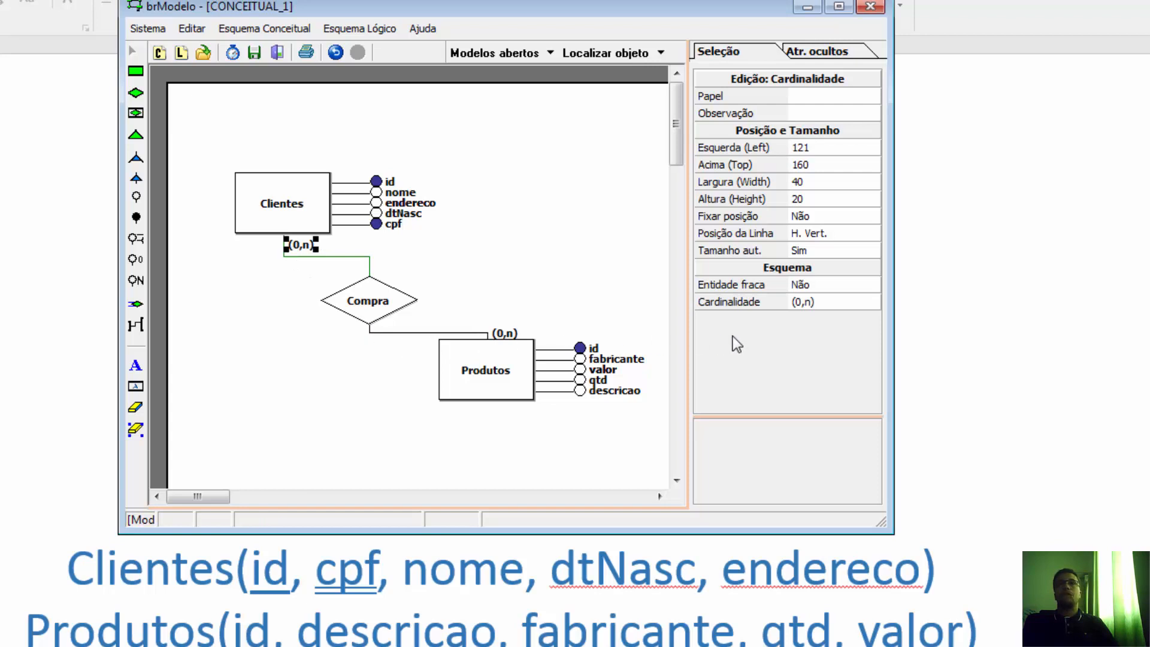
click(833, 301)
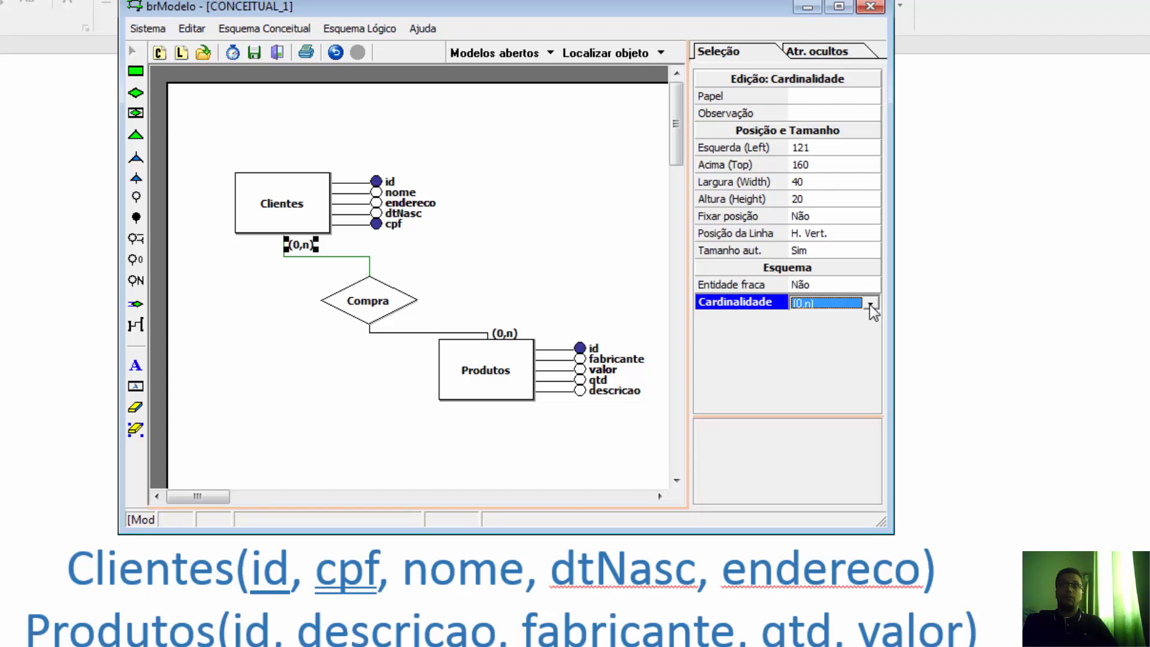
click(869, 304)
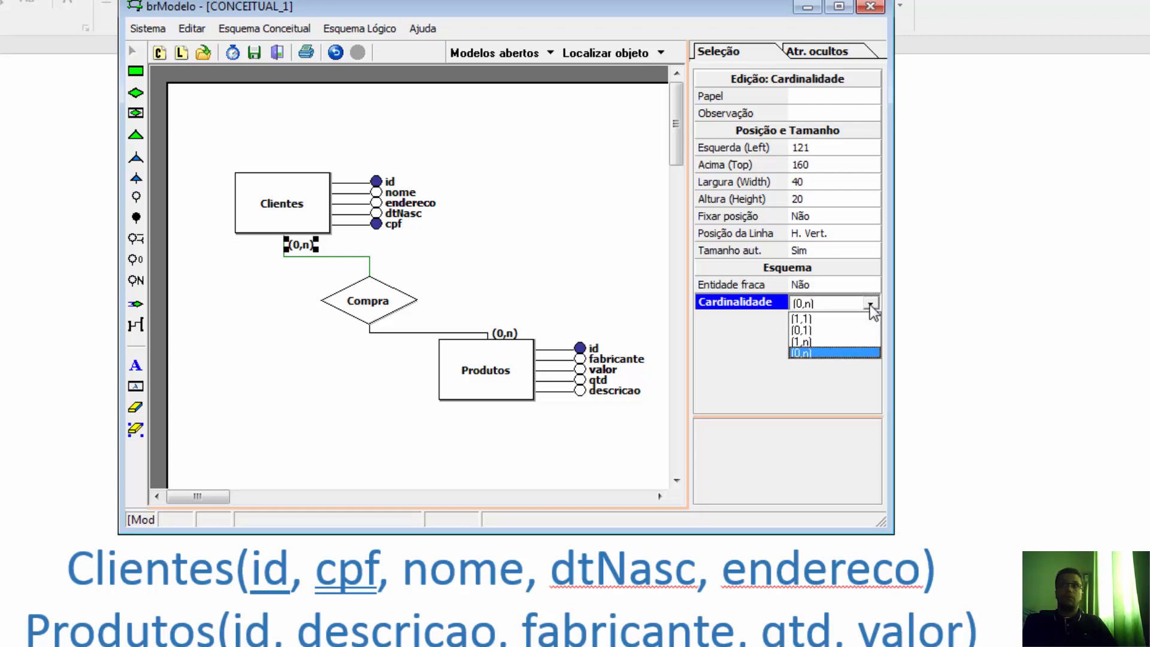
click(823, 341)
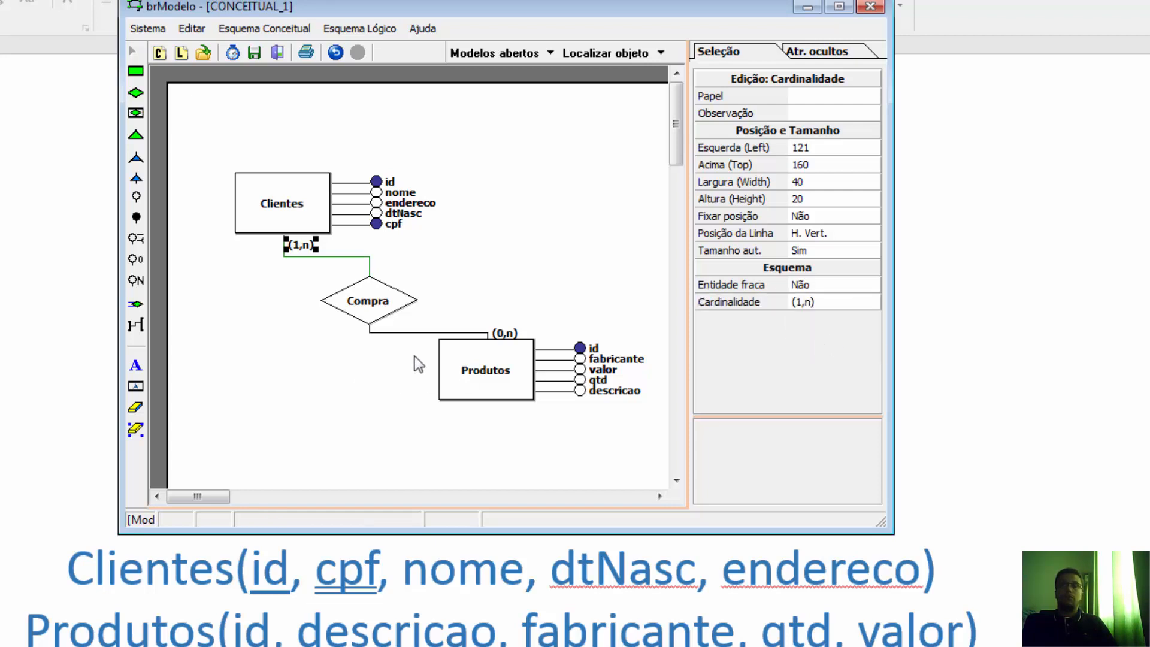
Step: Move the Compra relationship diamond slightly up and to the right between Clientes and Produtos
click(495, 334)
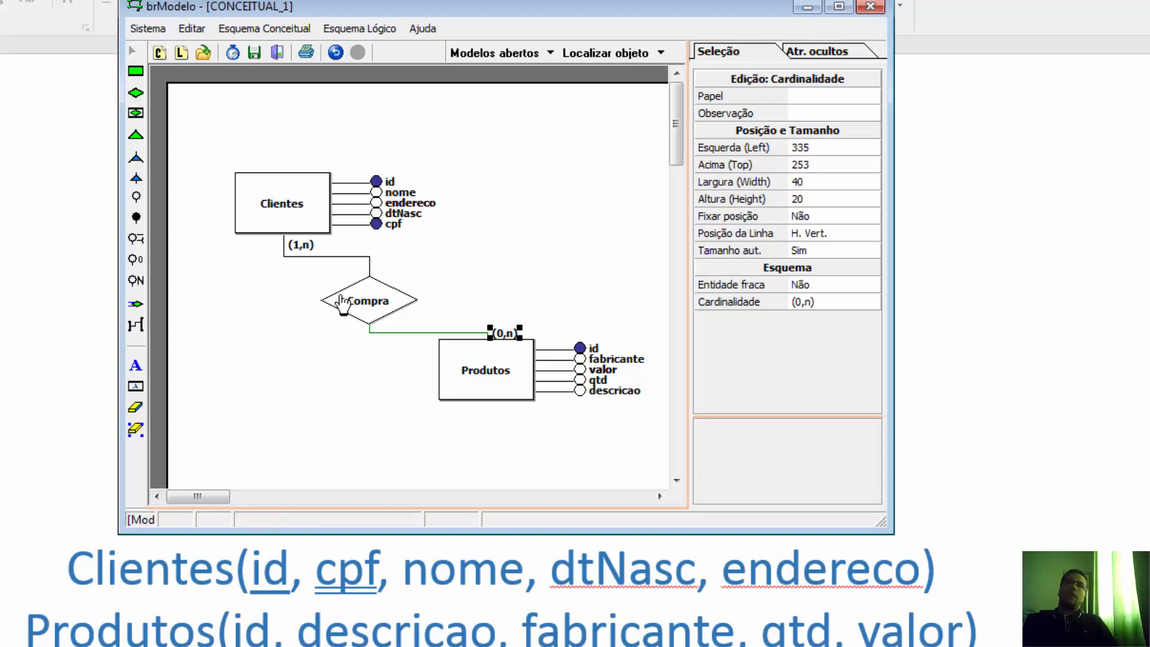
drag(382, 302, 405, 293)
click(344, 401)
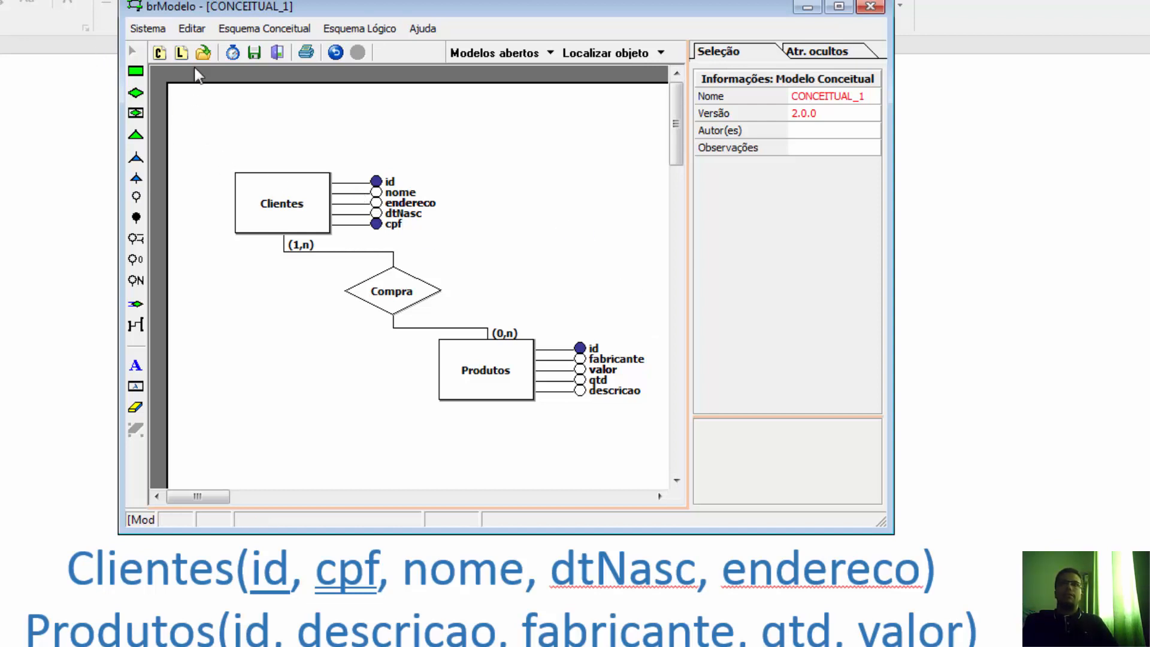
Step: Generate the logical schema from the conceptual model
click(263, 28)
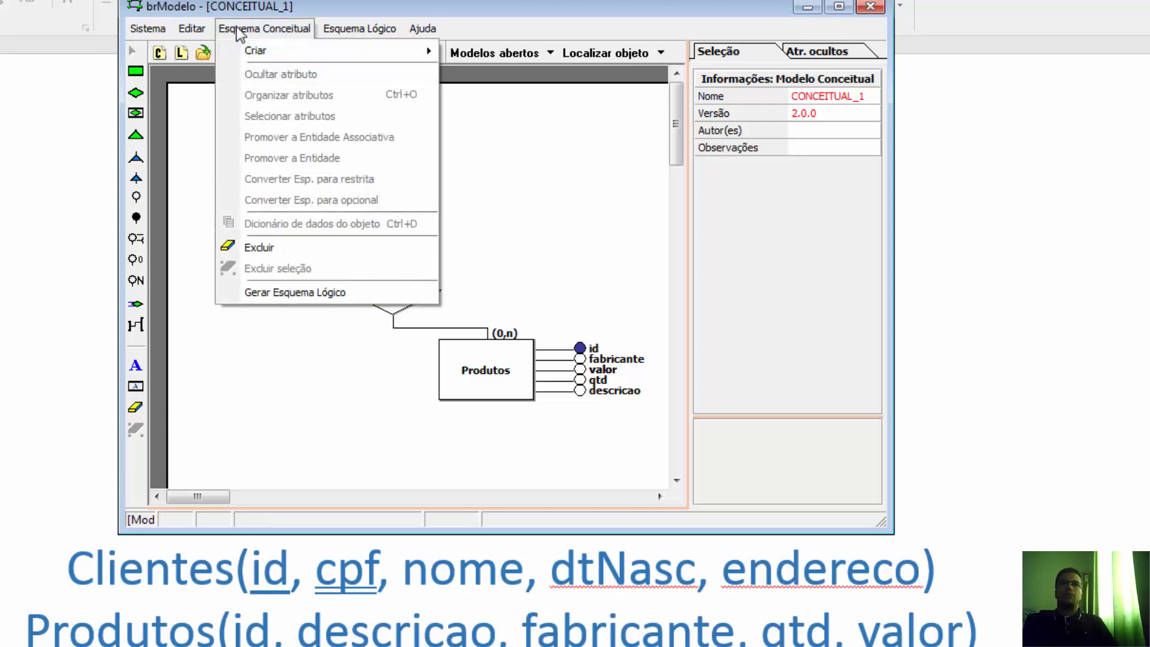
click(310, 293)
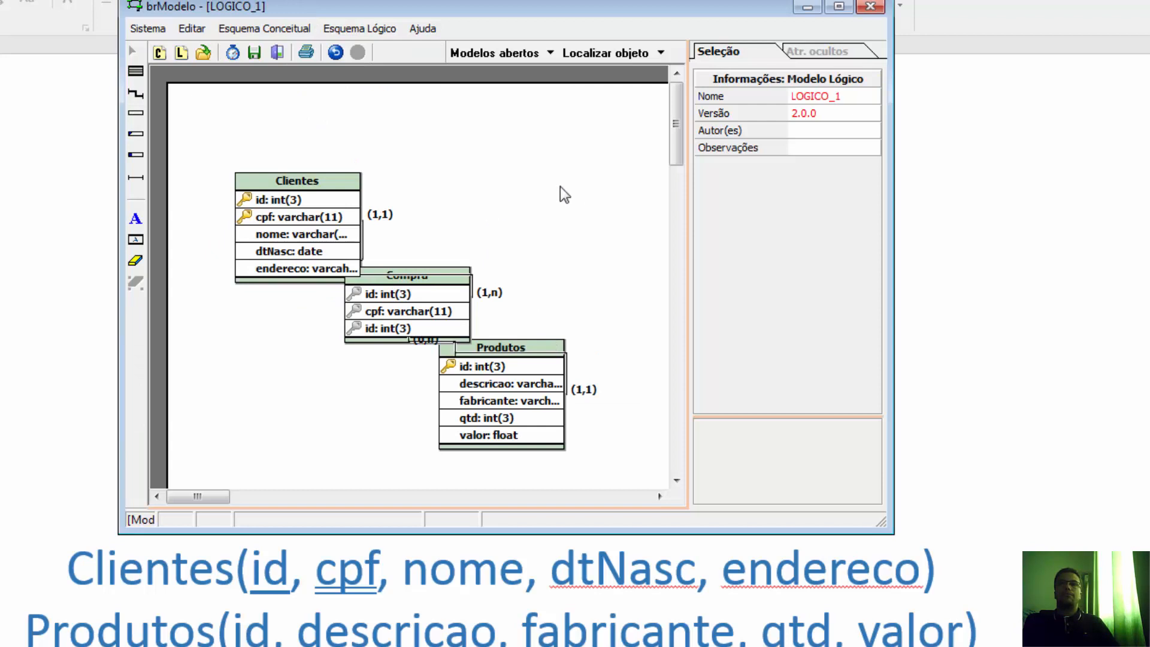
scroll(687, 170, down, 4)
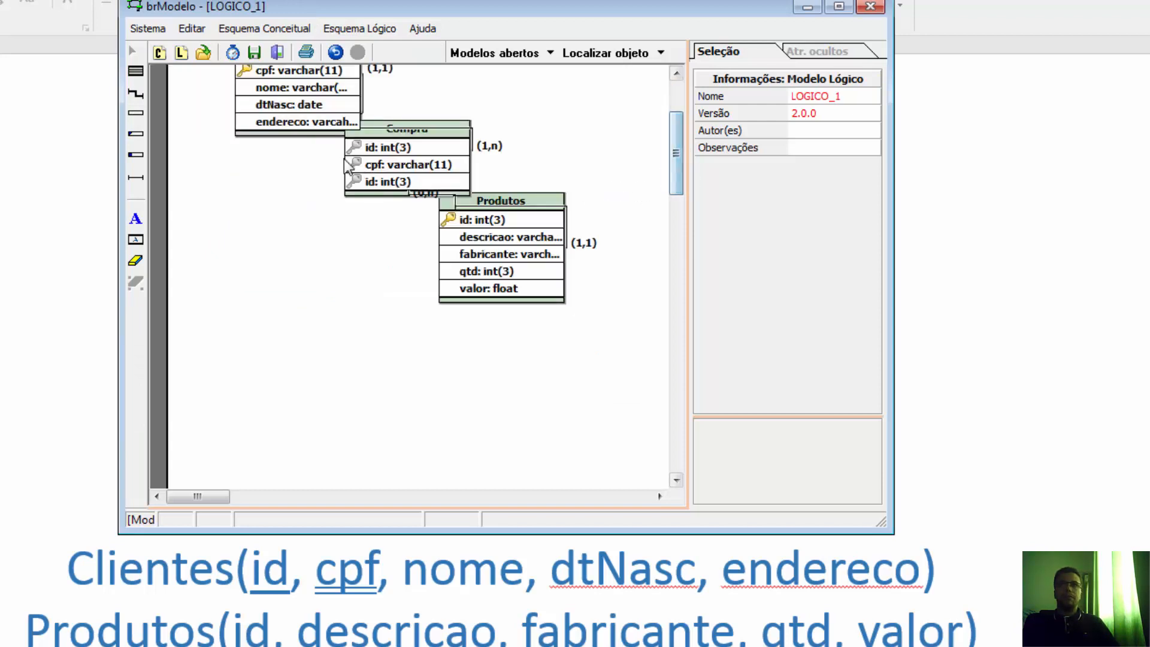
scroll(595, 186, up, 3)
Step: Spread out the overlapping tables by moving Clientes up and to the left and Produtos down and to the right of Compra
drag(240, 169, 241, 91)
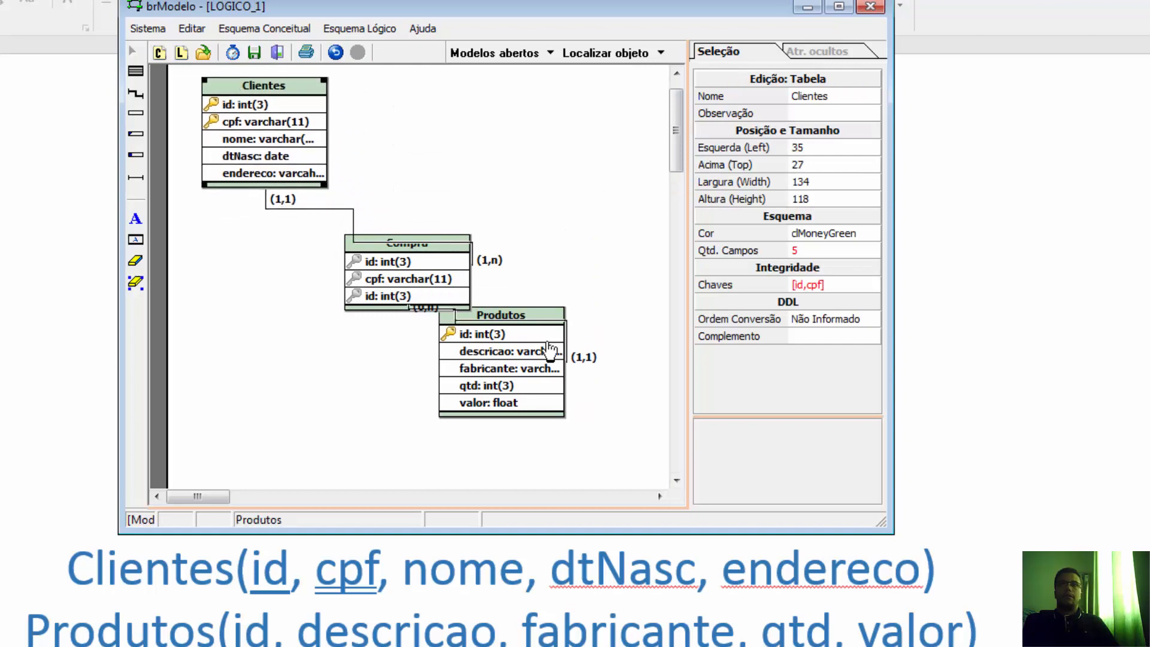
click(572, 354)
drag(528, 314, 611, 352)
Step: Reroute both connector lines of the Compra table so each bends at a single corner, below Clientes and below Compra
click(488, 260)
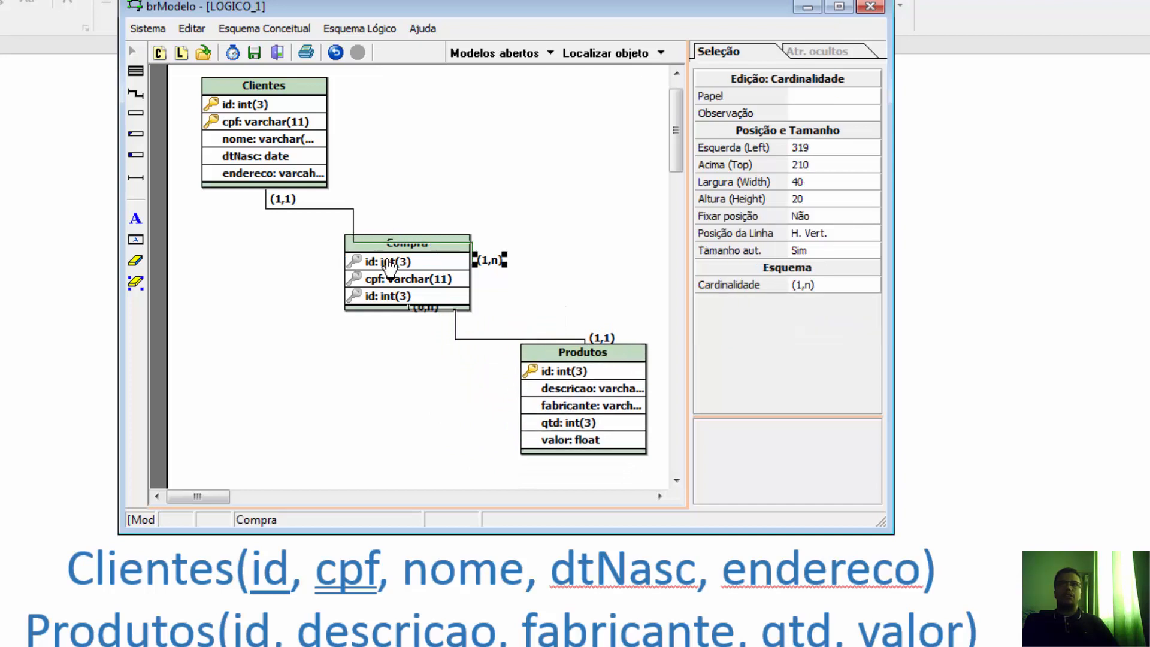
drag(353, 234, 265, 290)
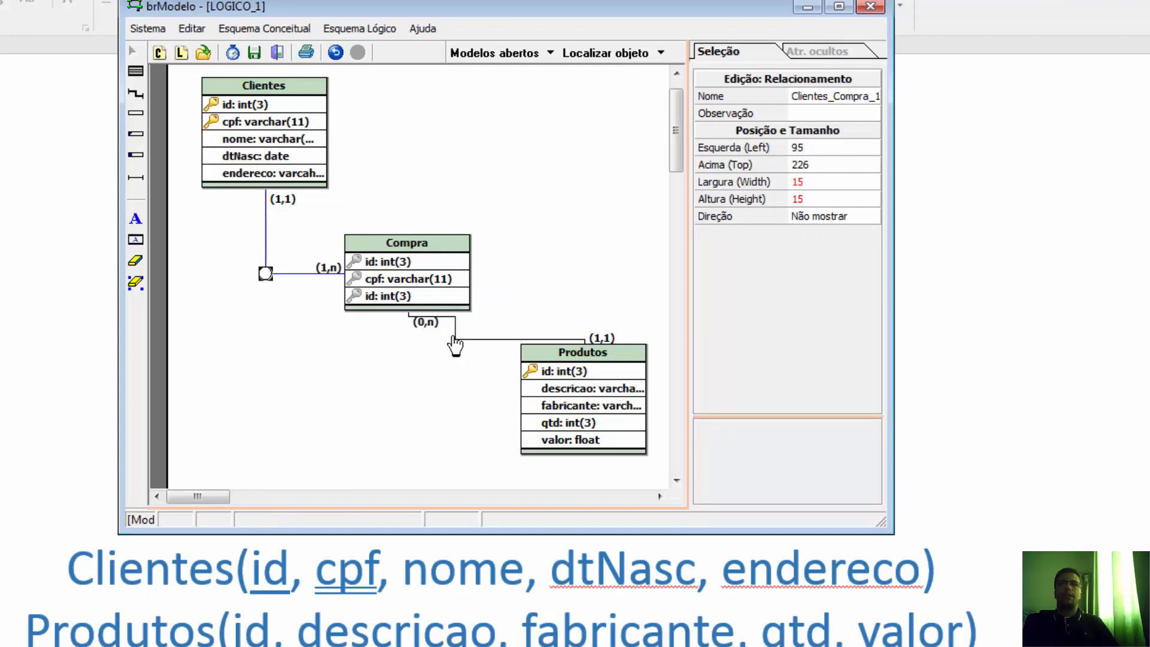
click(459, 339)
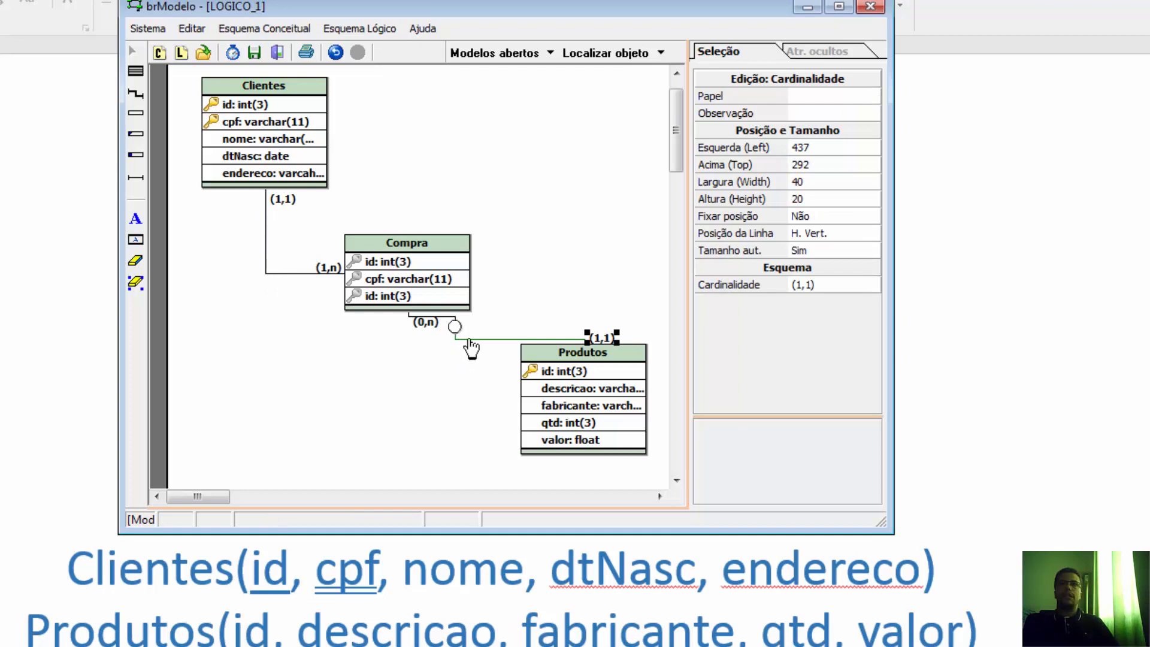
drag(455, 328, 410, 409)
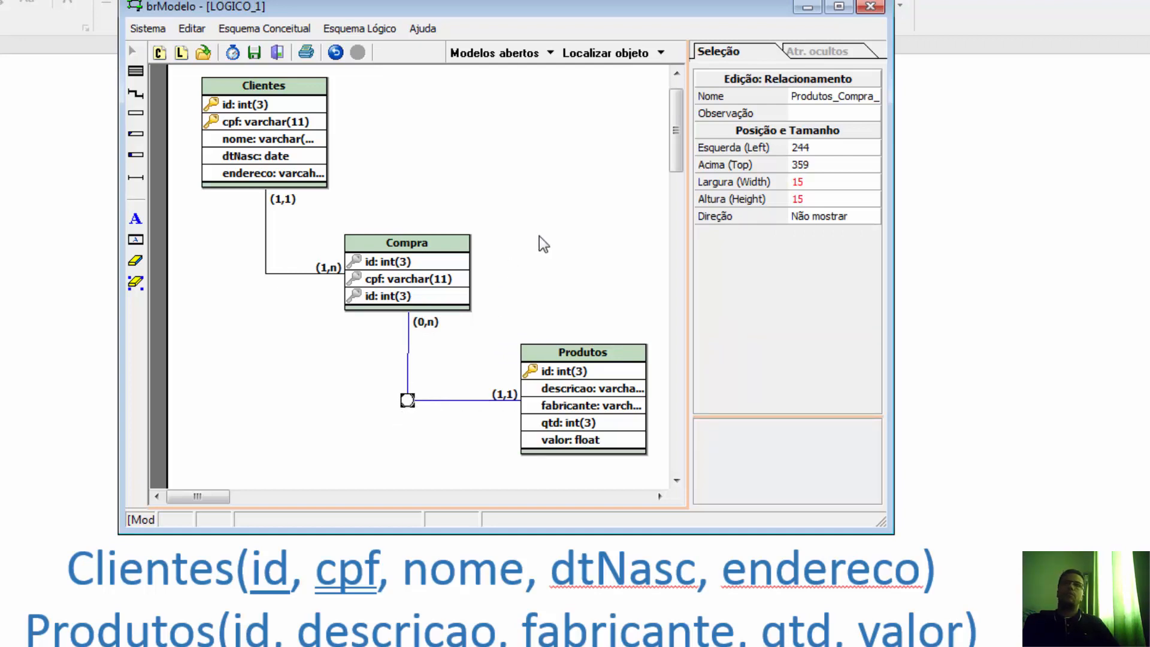
click(554, 251)
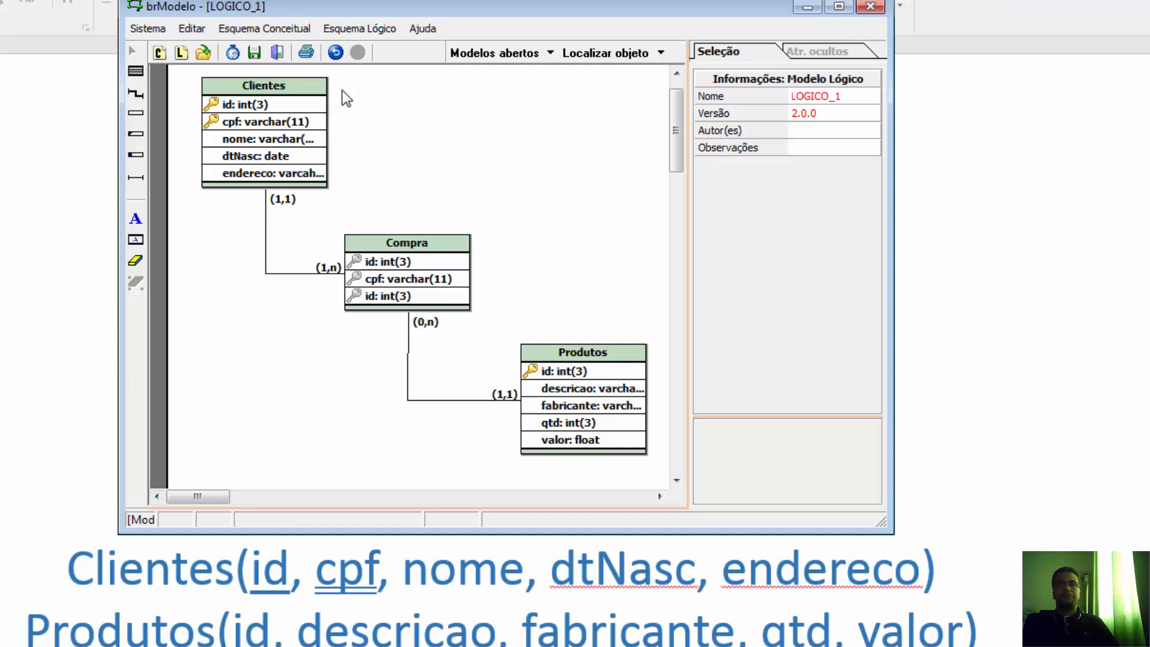
Step: Switch from the logical schema back to the open model CONCEITUAL_1
click(513, 54)
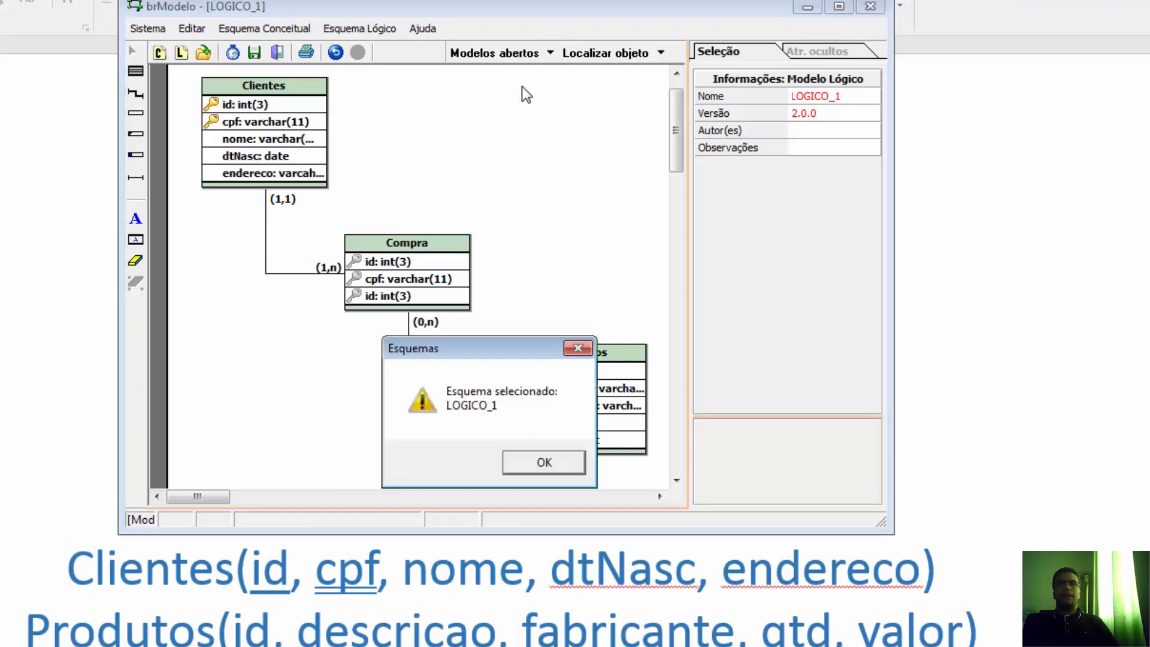
click(542, 462)
click(551, 54)
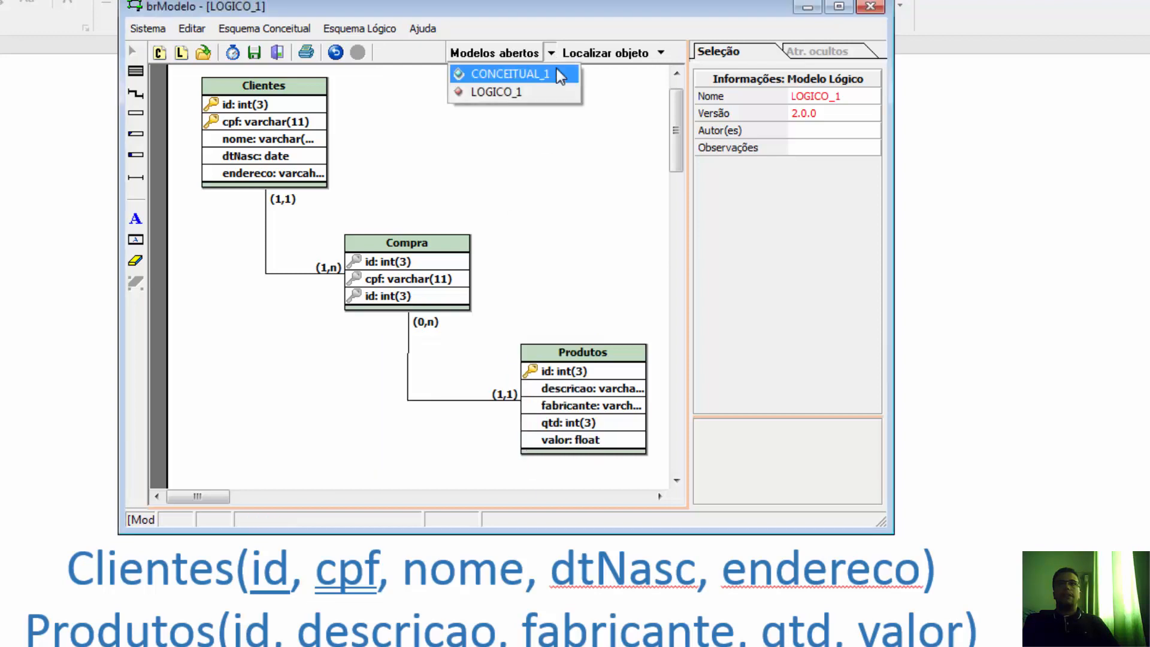
click(538, 74)
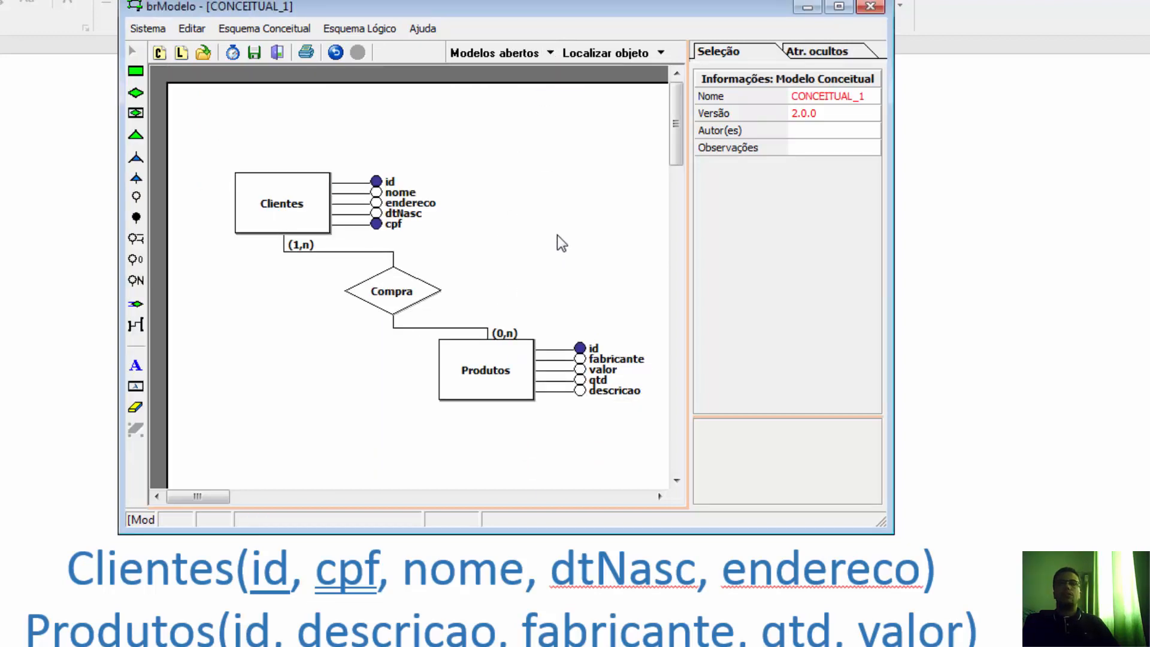